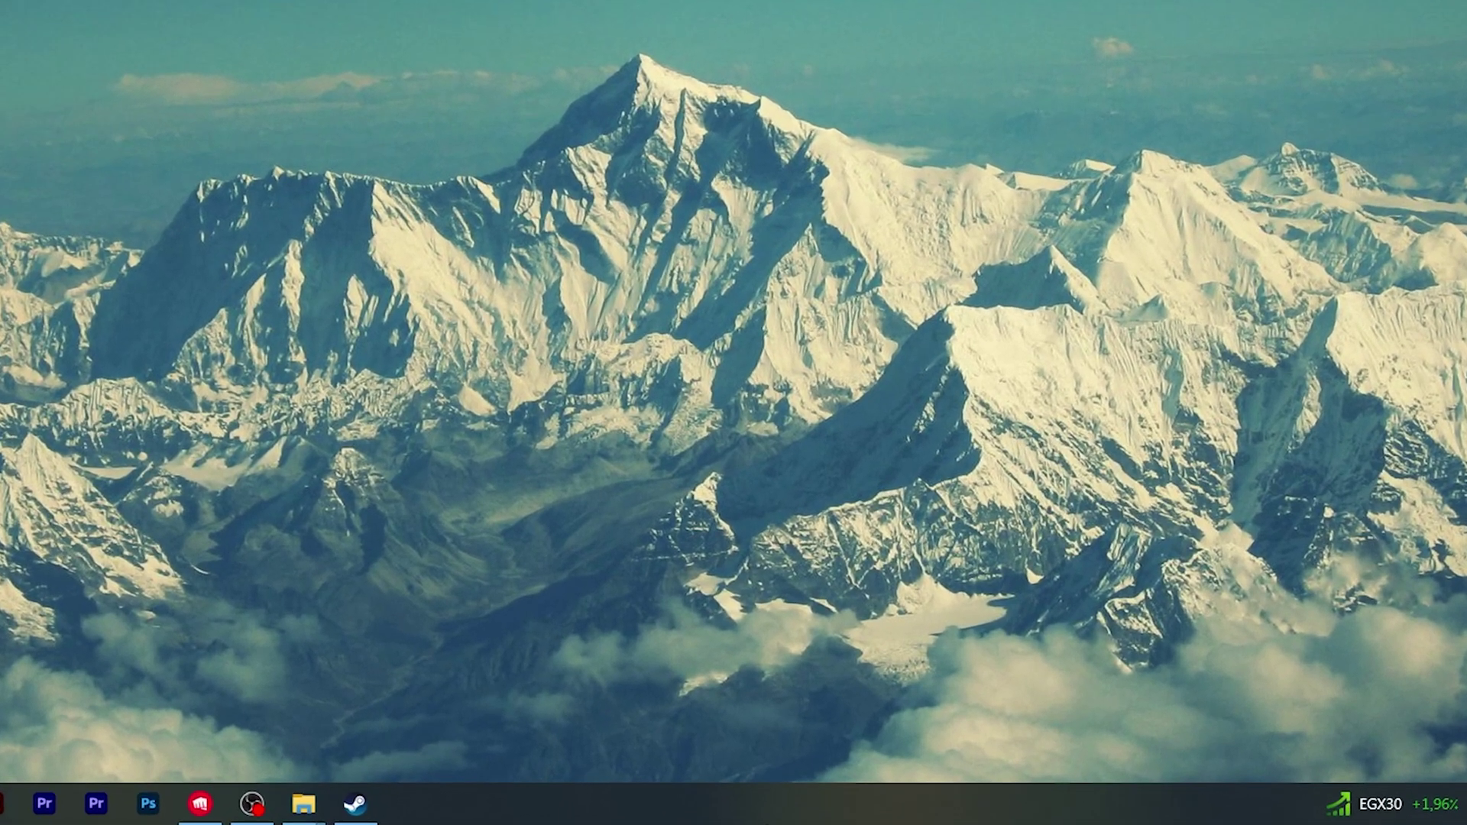
Open Task Manager from the taskbar and maximize its window.
right_click(768, 802)
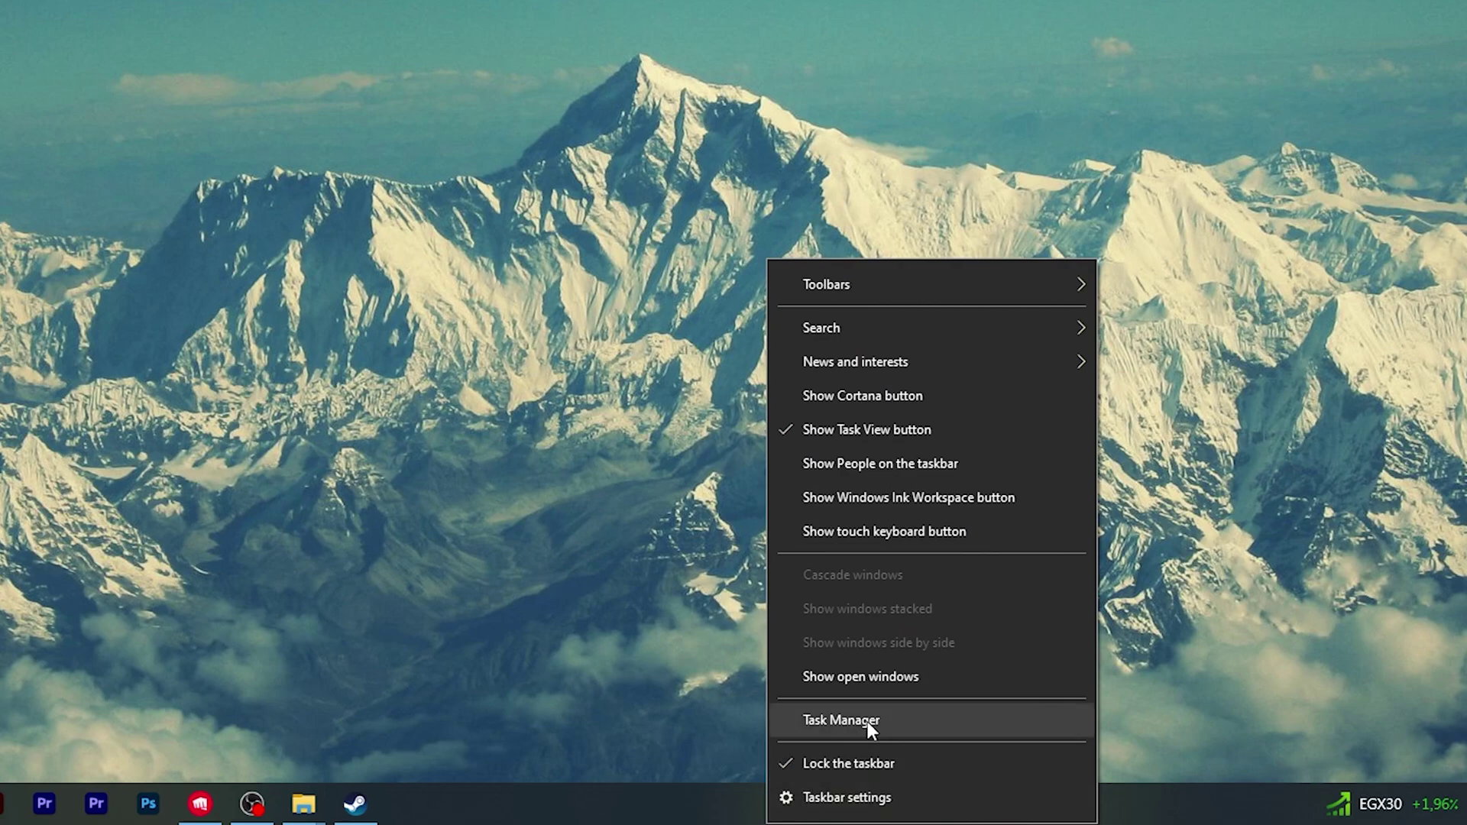
click(868, 721)
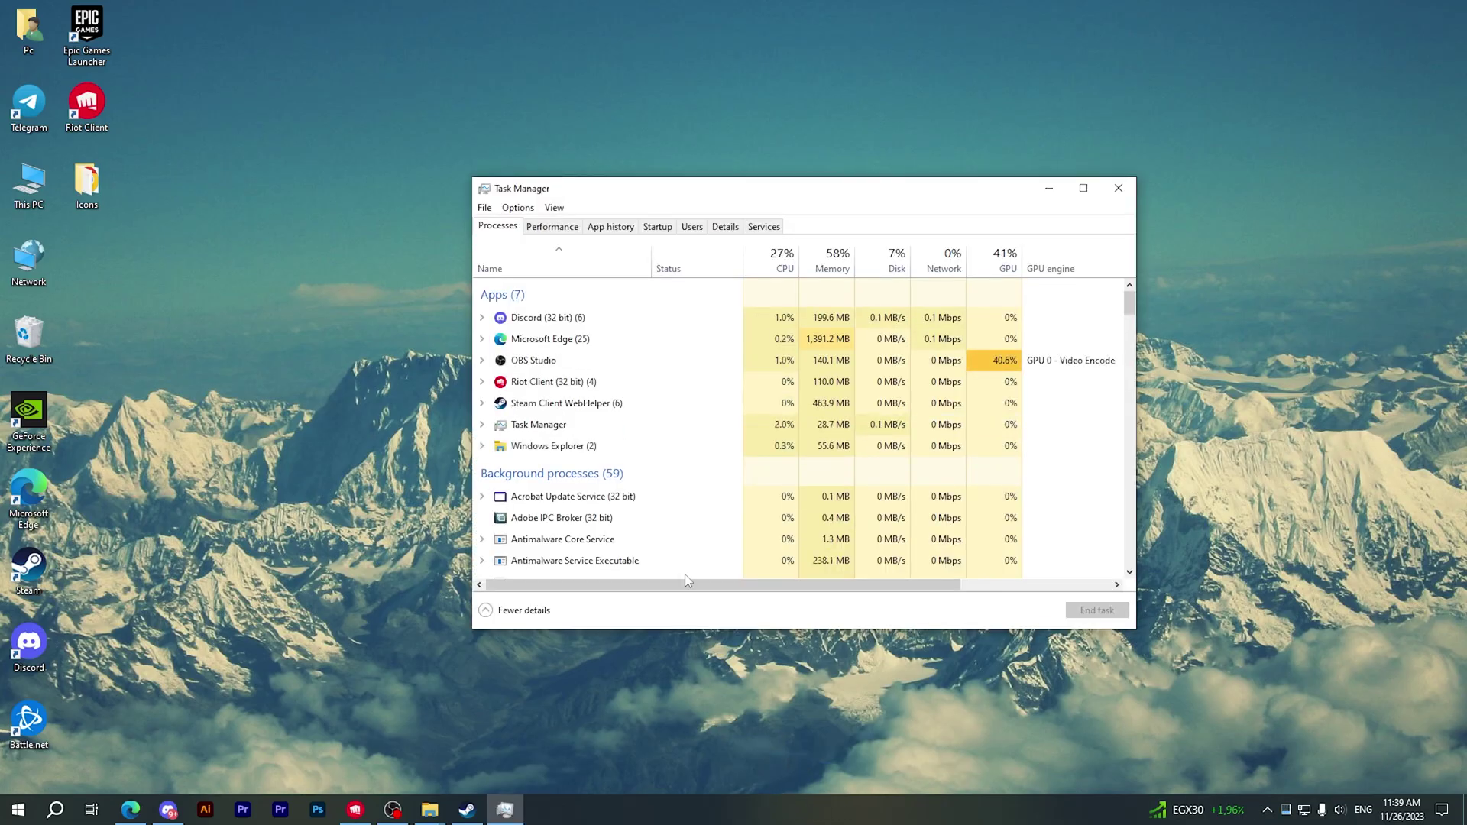
drag(647, 192, 679, 188)
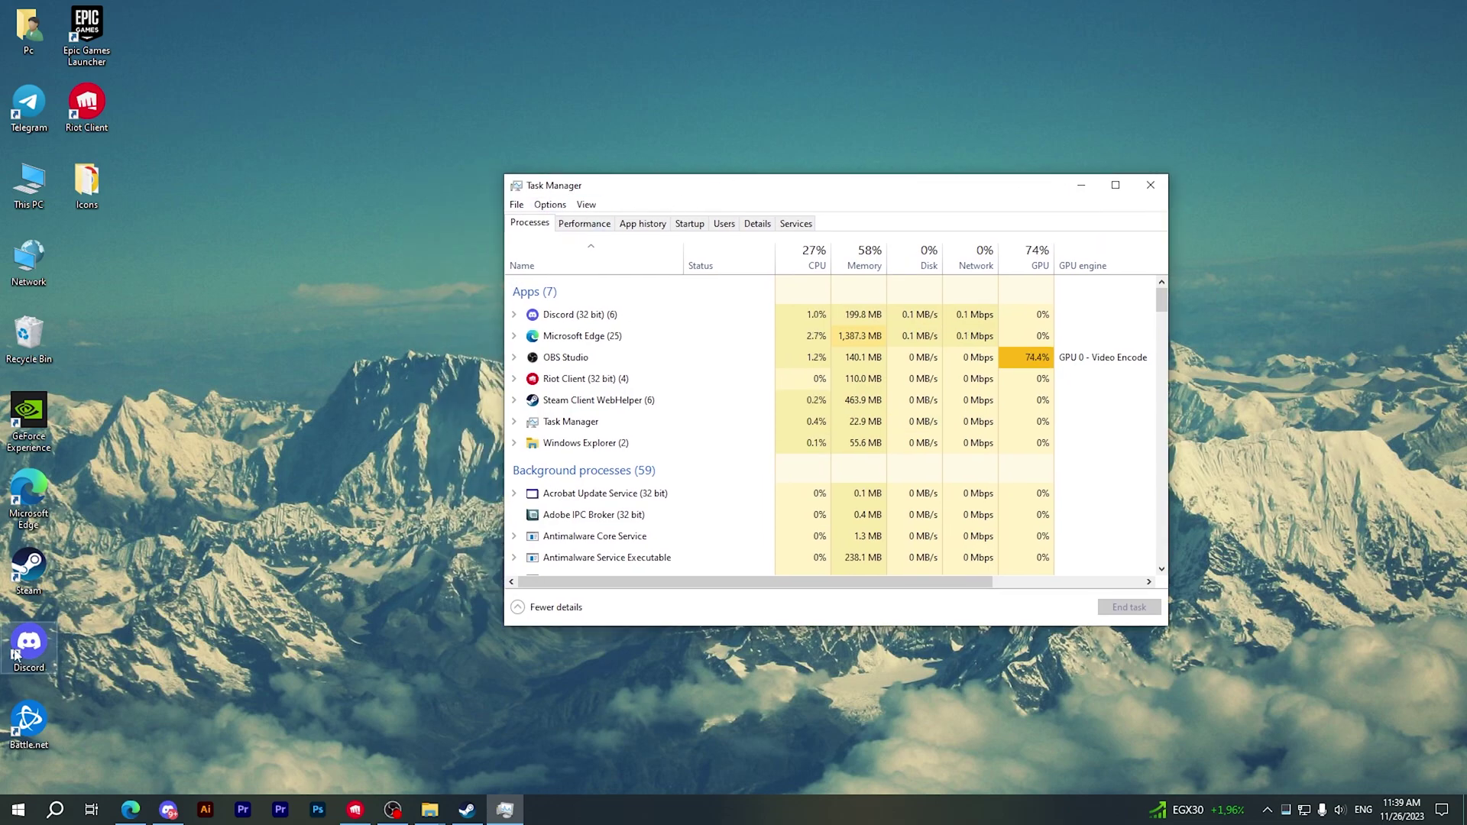
click(58, 809)
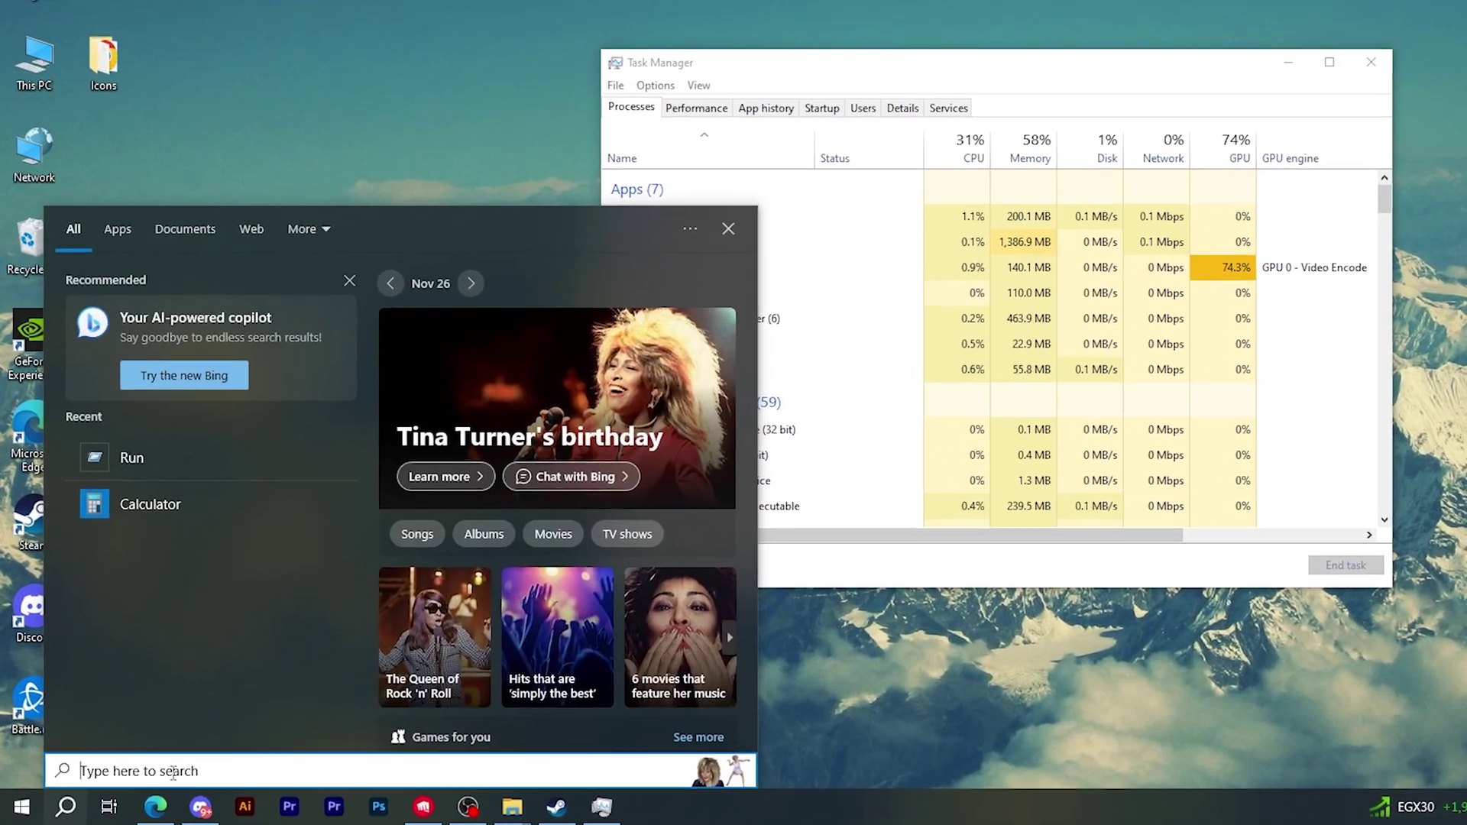
text(tan)
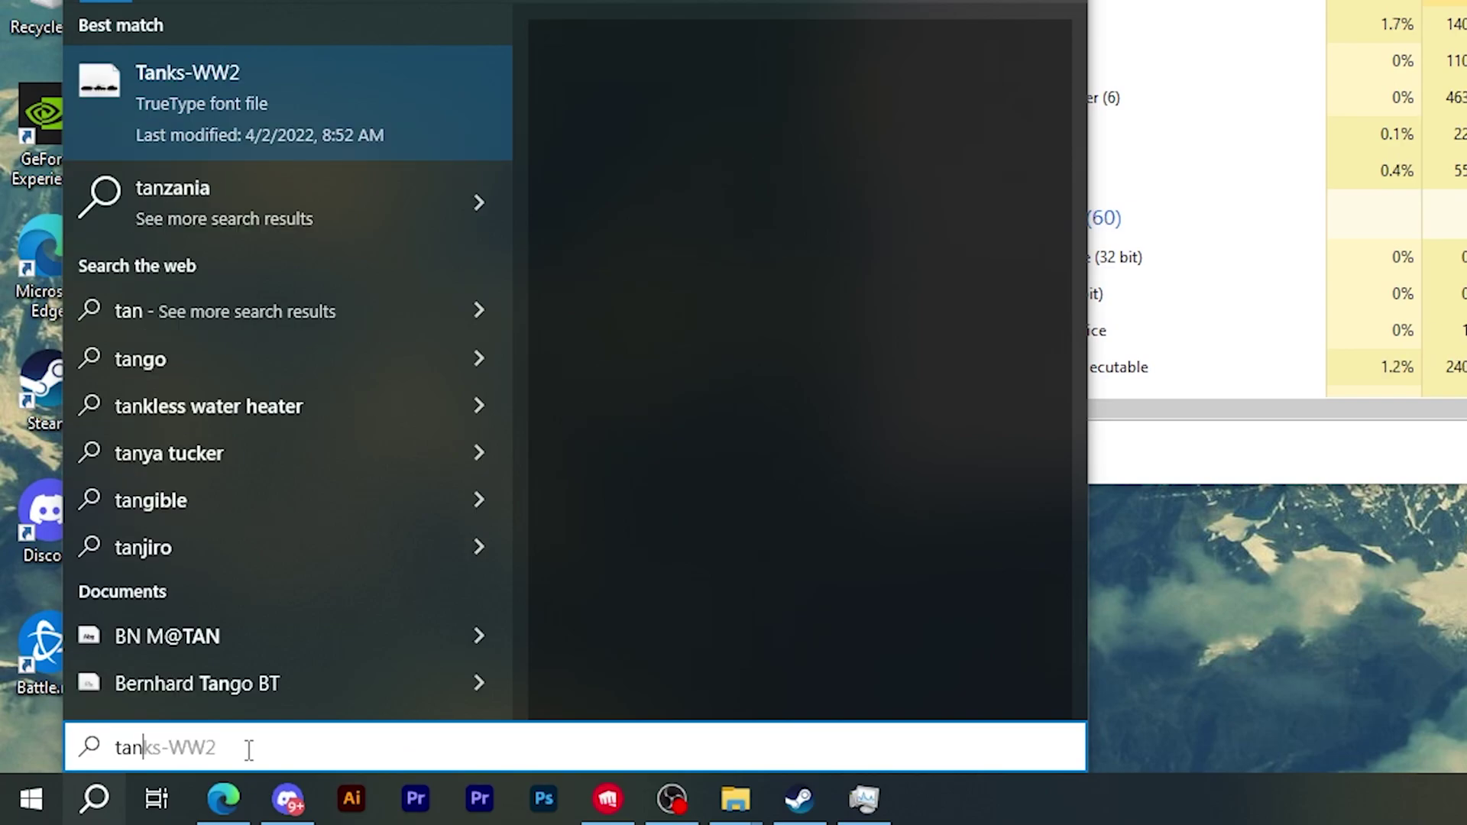
double_click(638, 7)
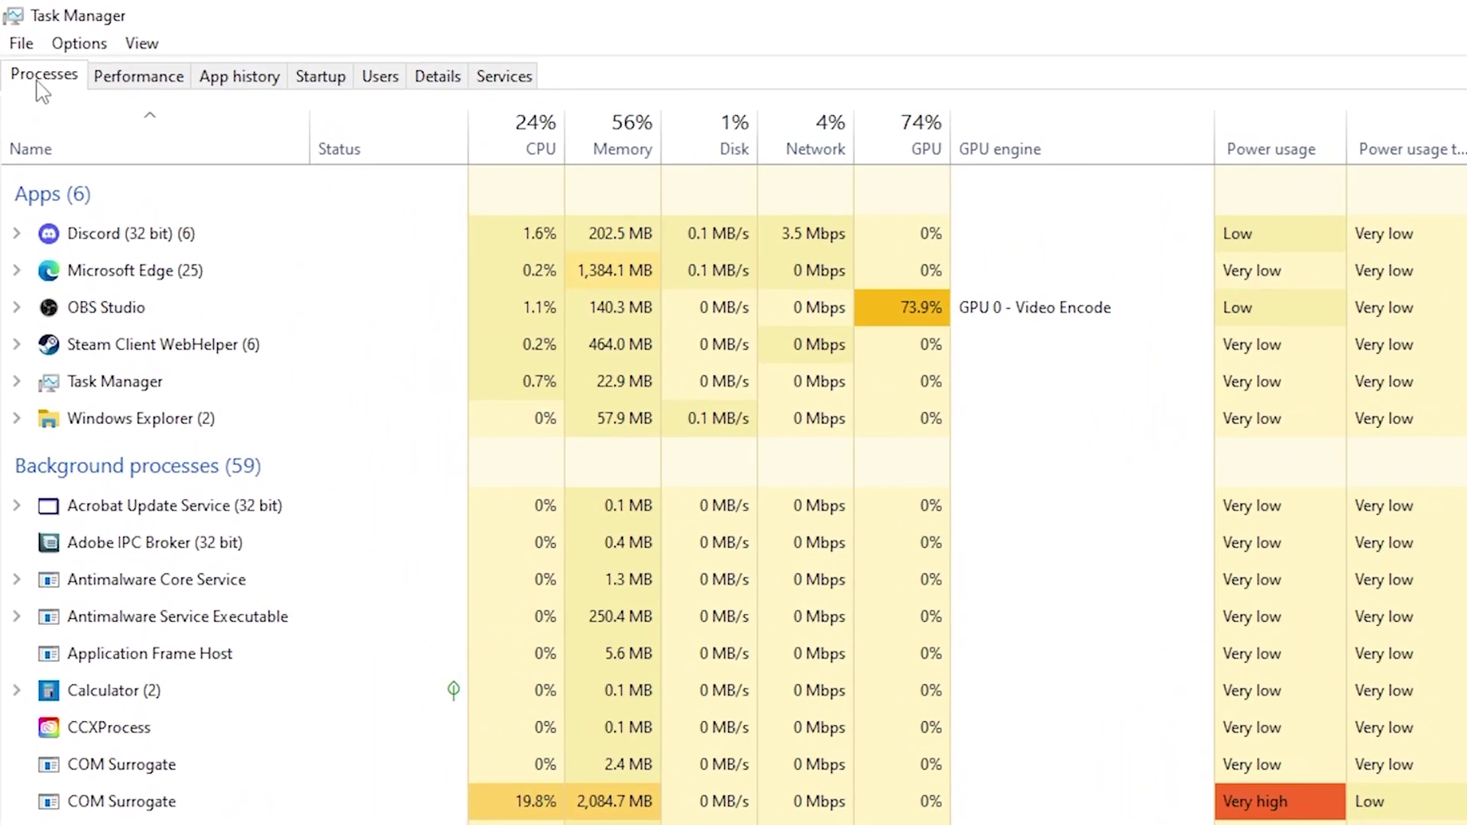
scroll(229, 287, down, 3)
scroll(225, 344, down, 2)
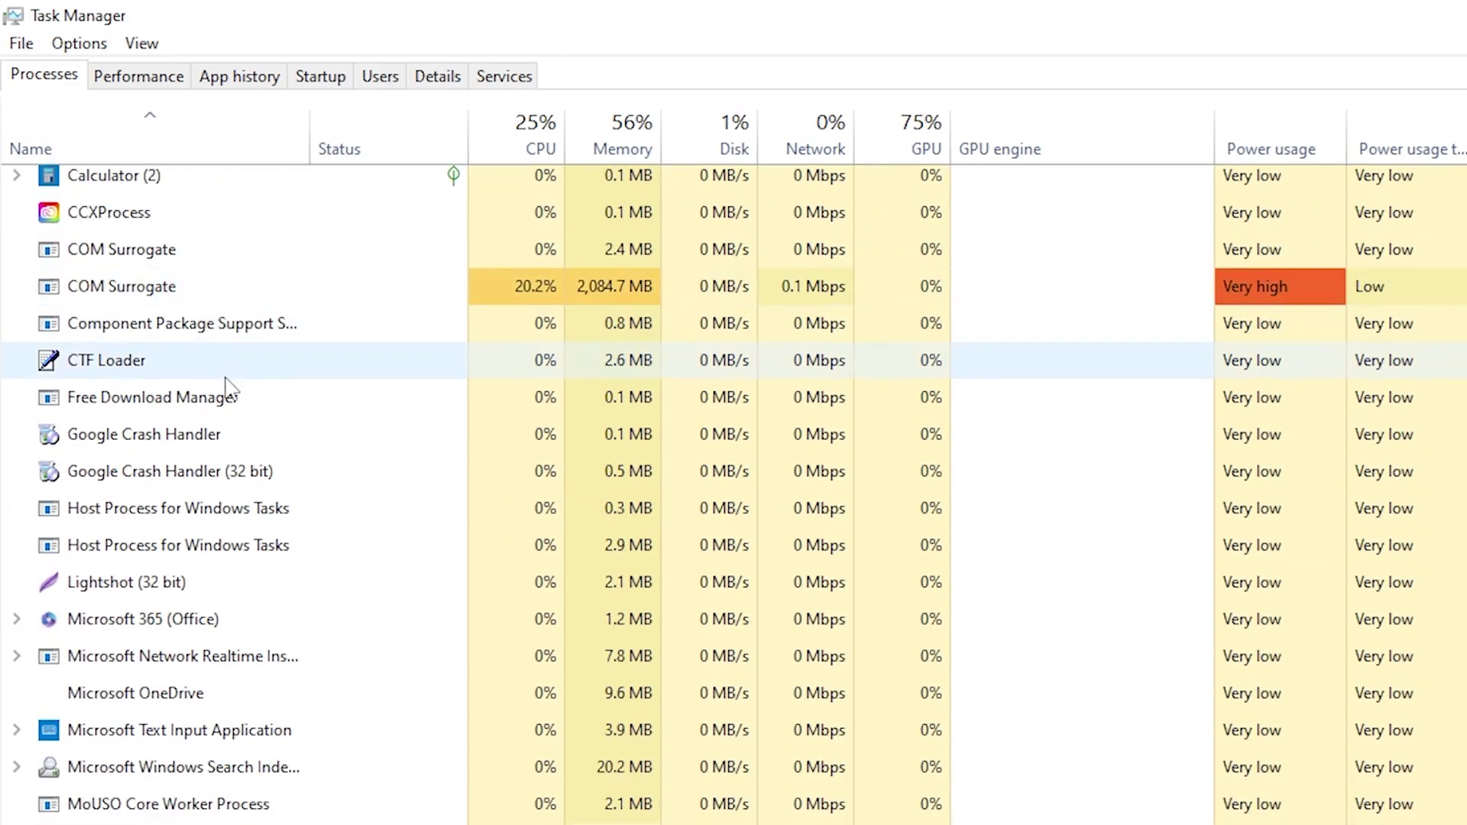
scroll(233, 393, down, 2)
scroll(233, 394, down, 3)
scroll(229, 393, down, 1)
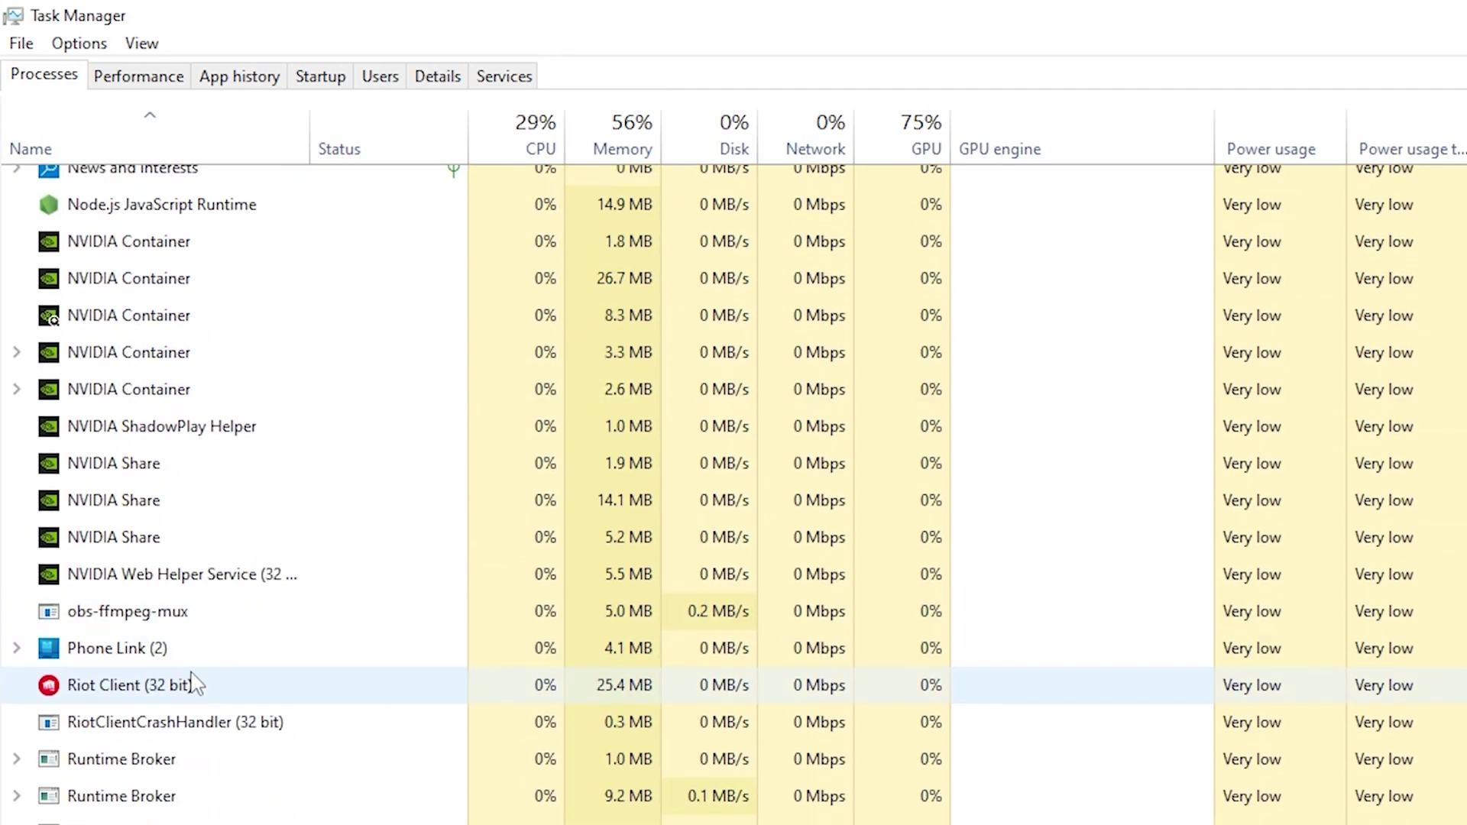
scroll(181, 699, down, 1)
scroll(104, 671, down, 1)
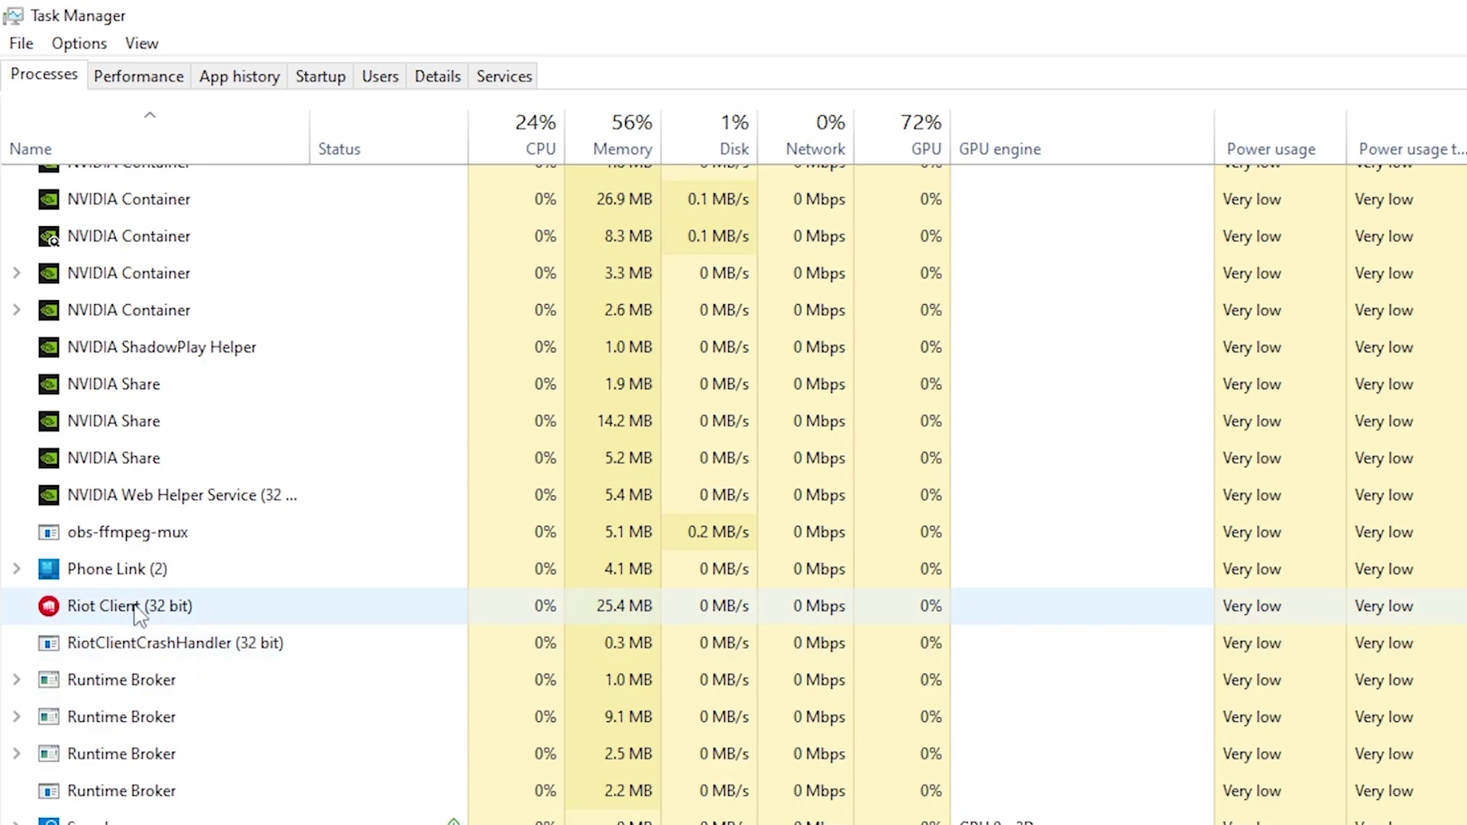
End the Riot Client (32 bit) process.
click(160, 616)
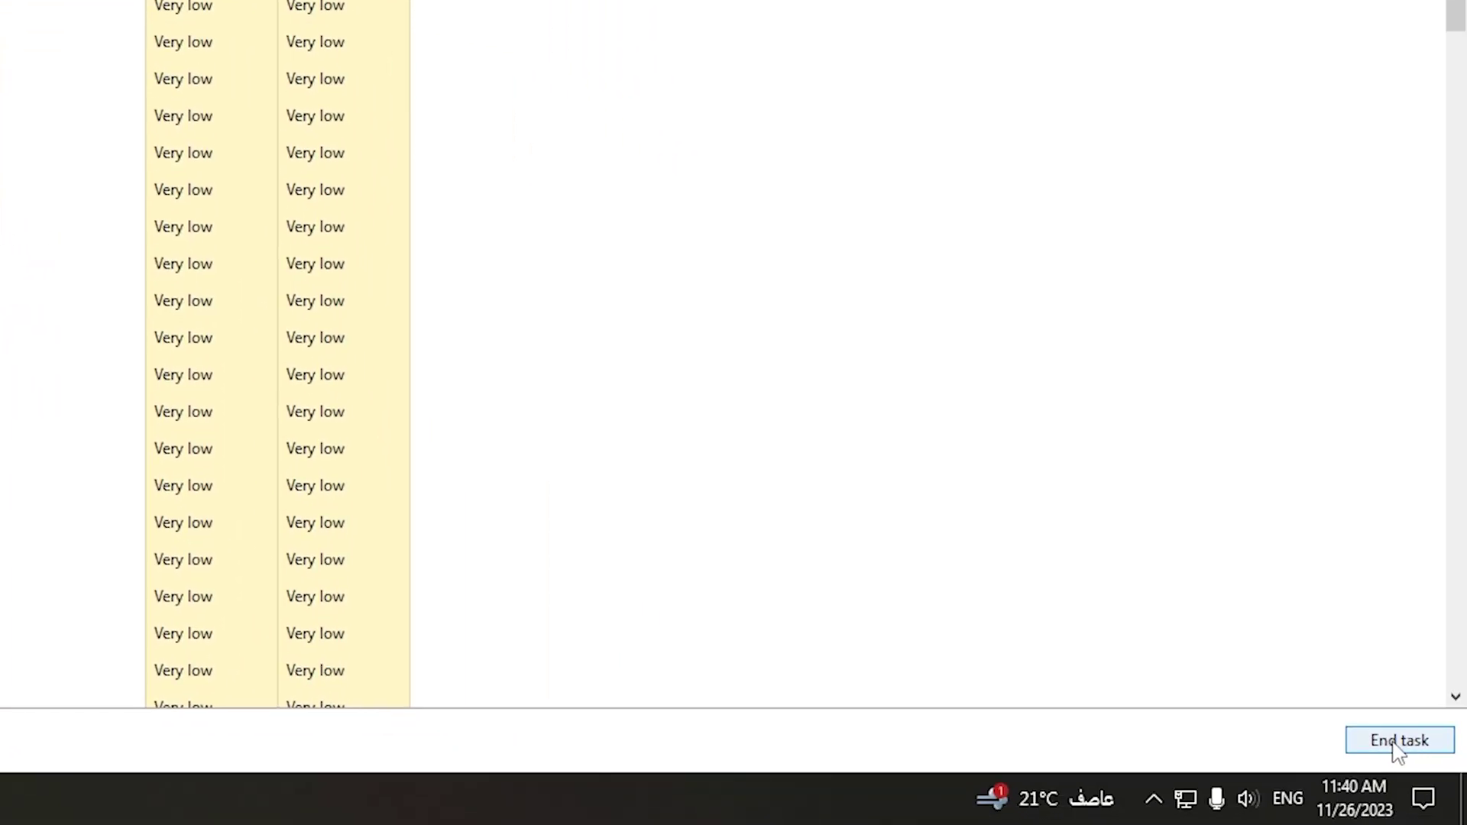
click(1397, 749)
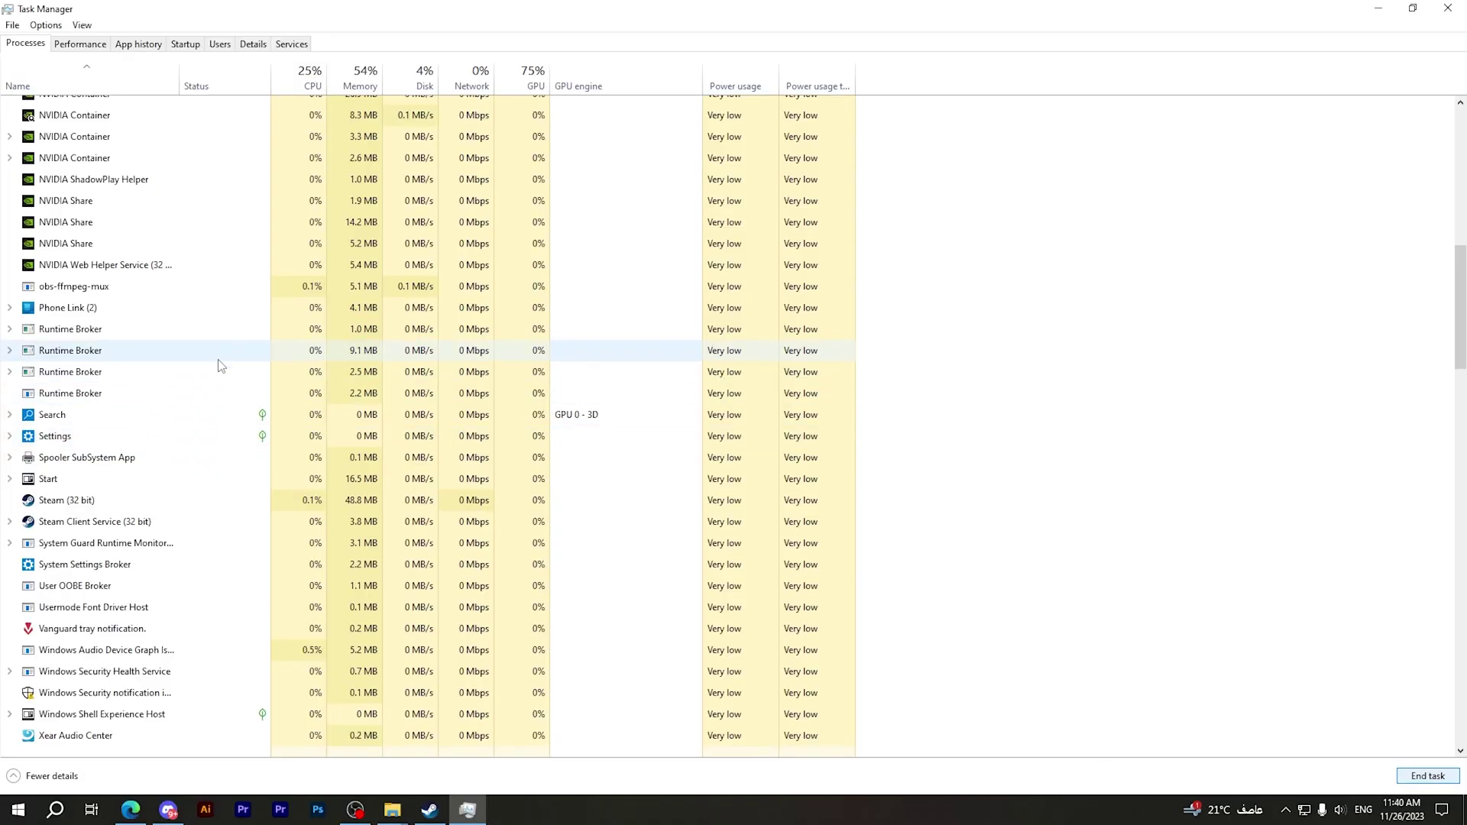
drag(1461, 310, 1461, 137)
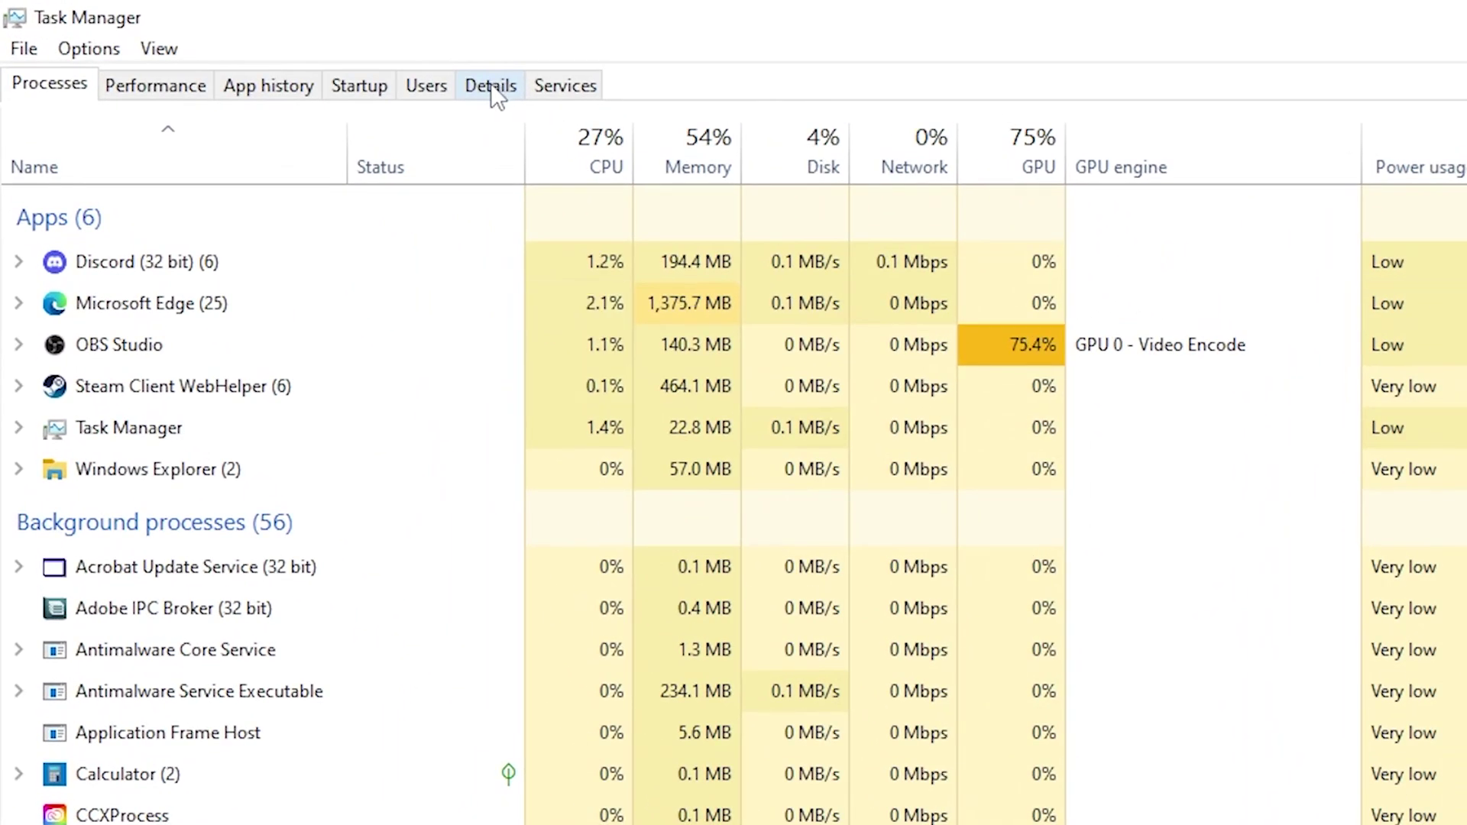
Switch Task Manager to the Details tab to look for leftover Riot processes.
click(254, 44)
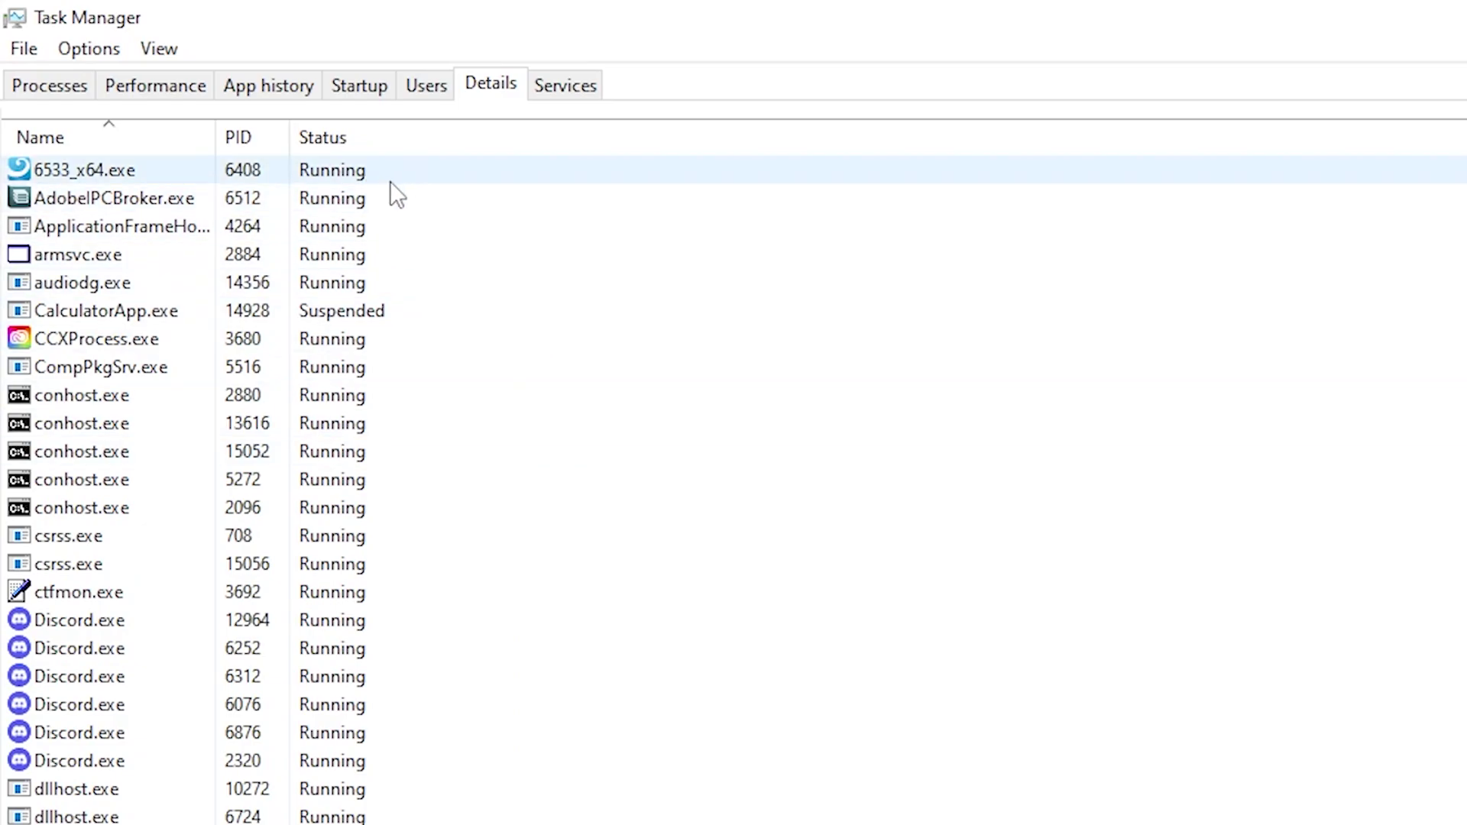
scroll(389, 194, down, 2)
scroll(351, 196, down, 6)
scroll(360, 294, down, 5)
scroll(366, 354, down, 7)
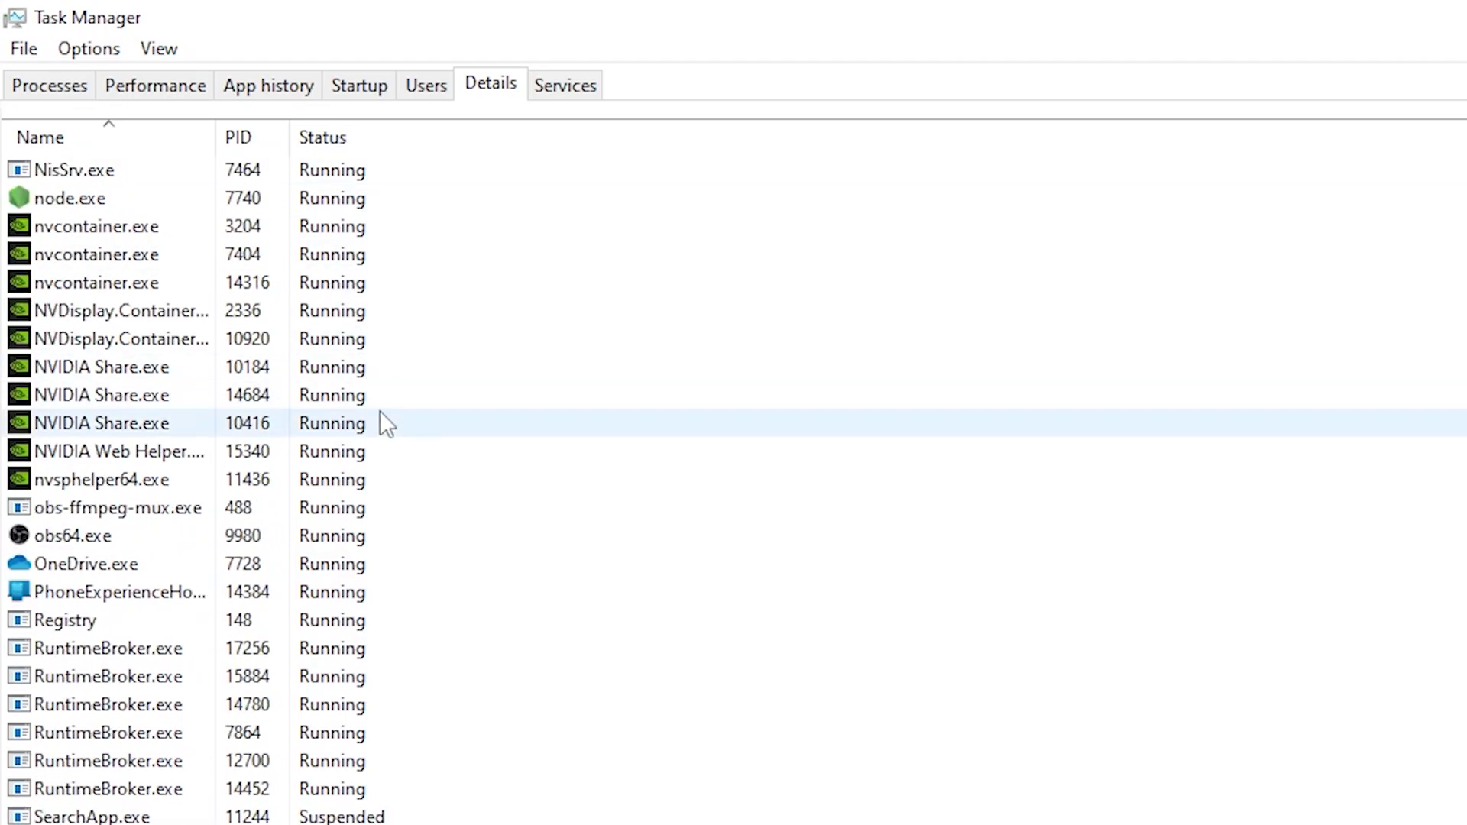
scroll(385, 423, down, 8)
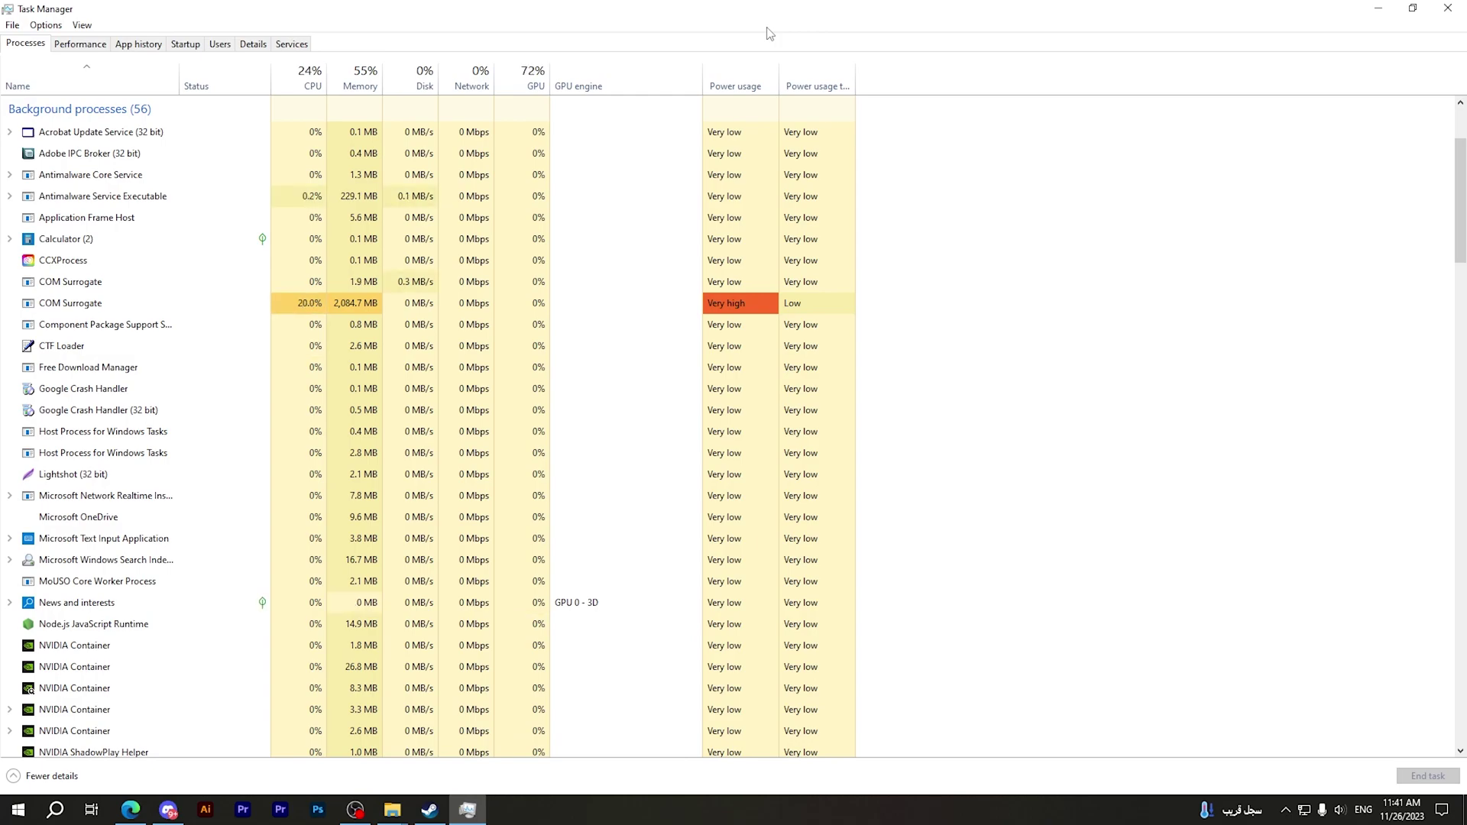
Close Task Manager, launch Riot Client from its desktop icon, then restart the PC.
click(1447, 8)
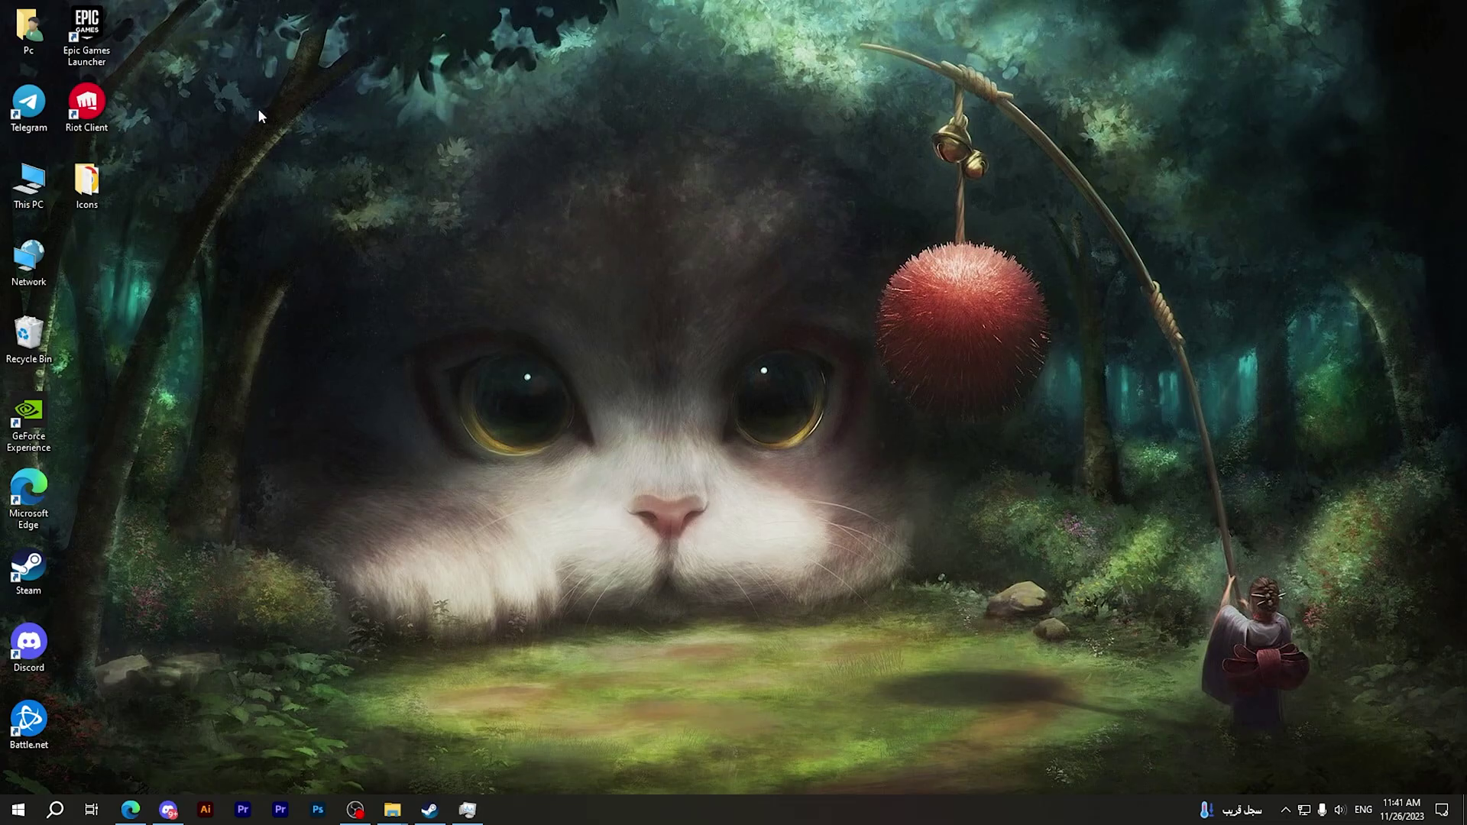
double_click(89, 109)
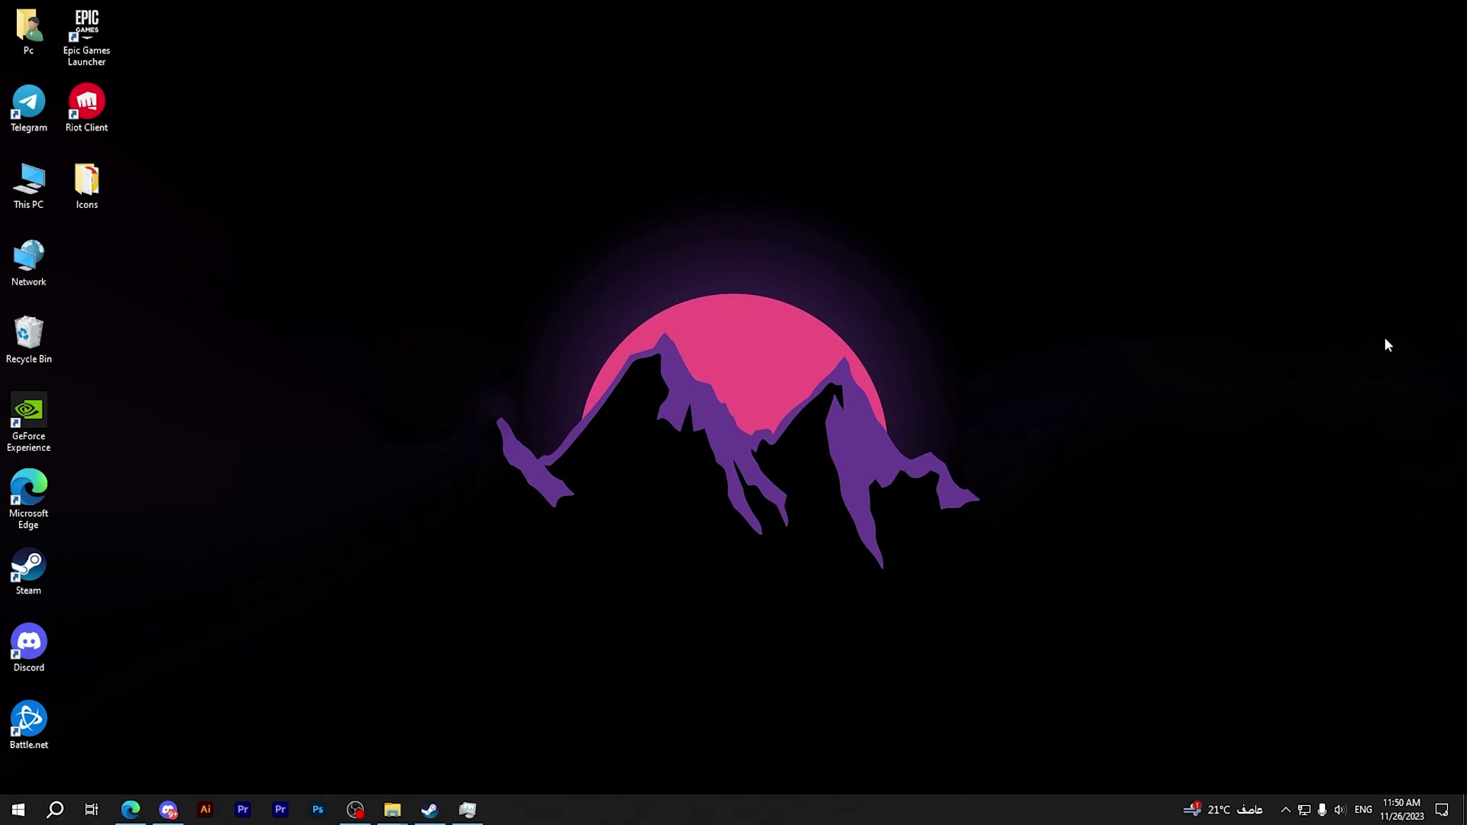
click(19, 809)
click(18, 777)
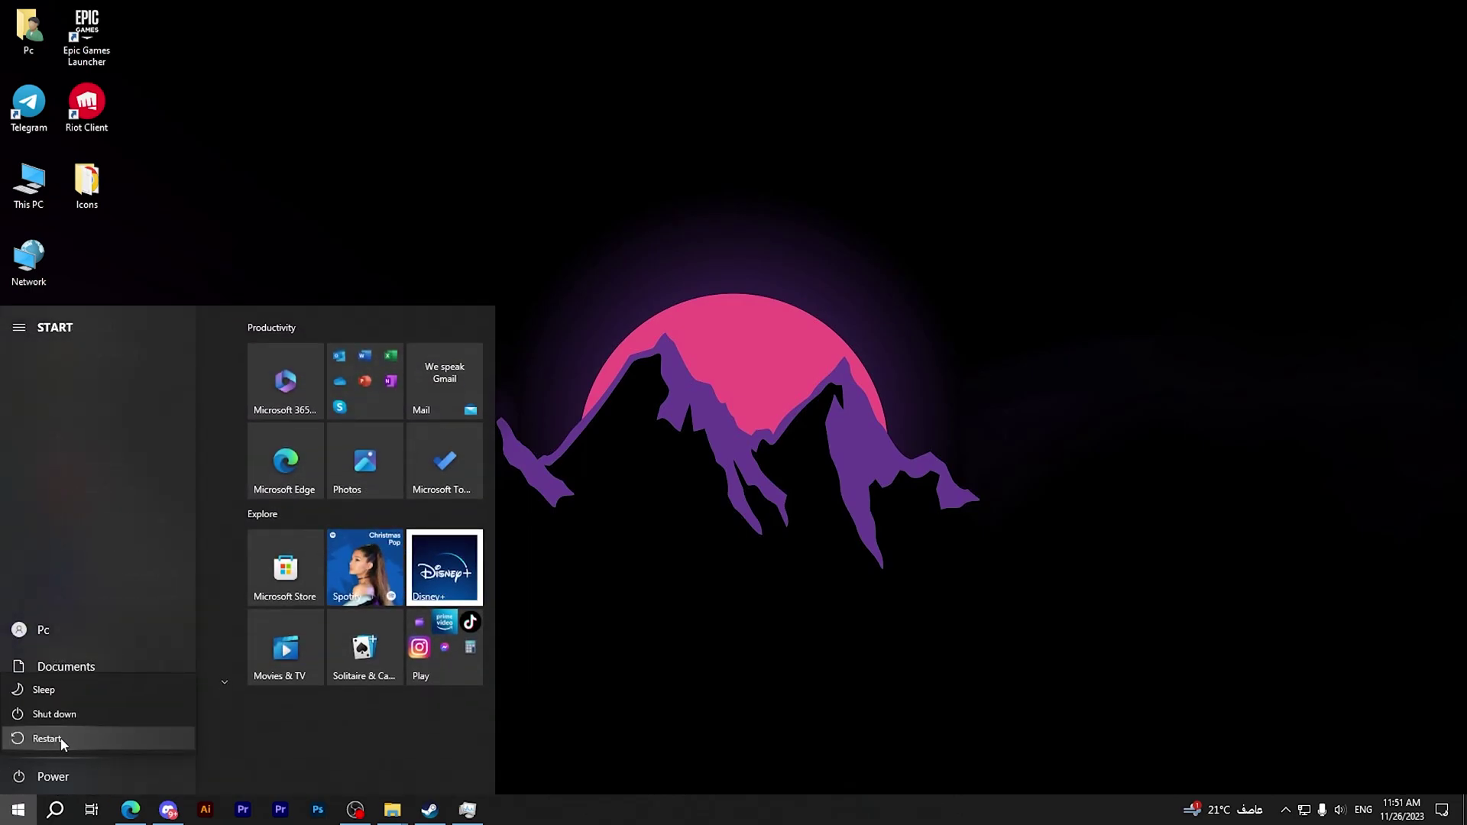
click(1077, 375)
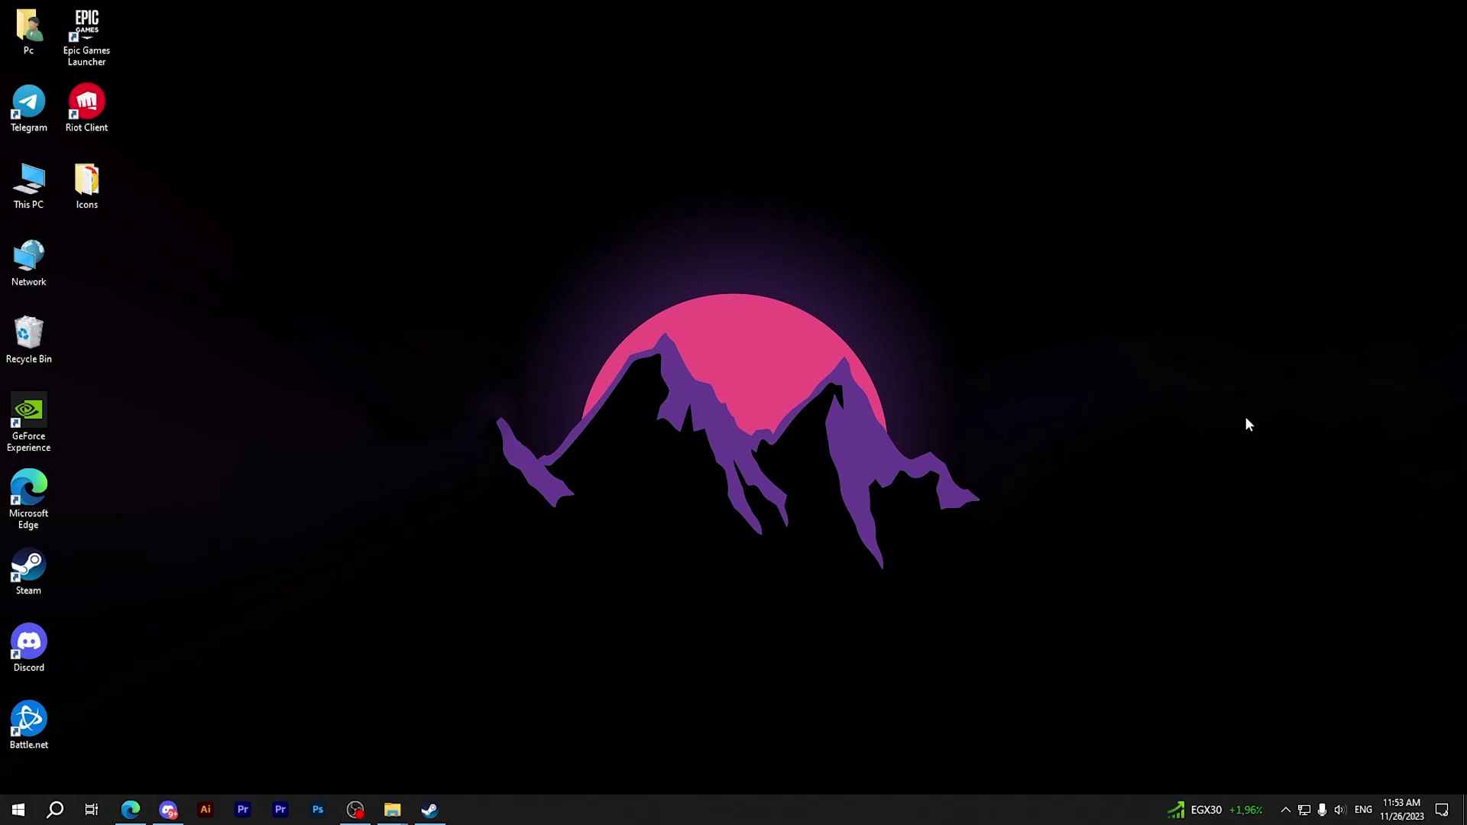
Open Device Manager and right-click the NVIDIA GeForce RTX 3050 under Display adapters.
click(54, 810)
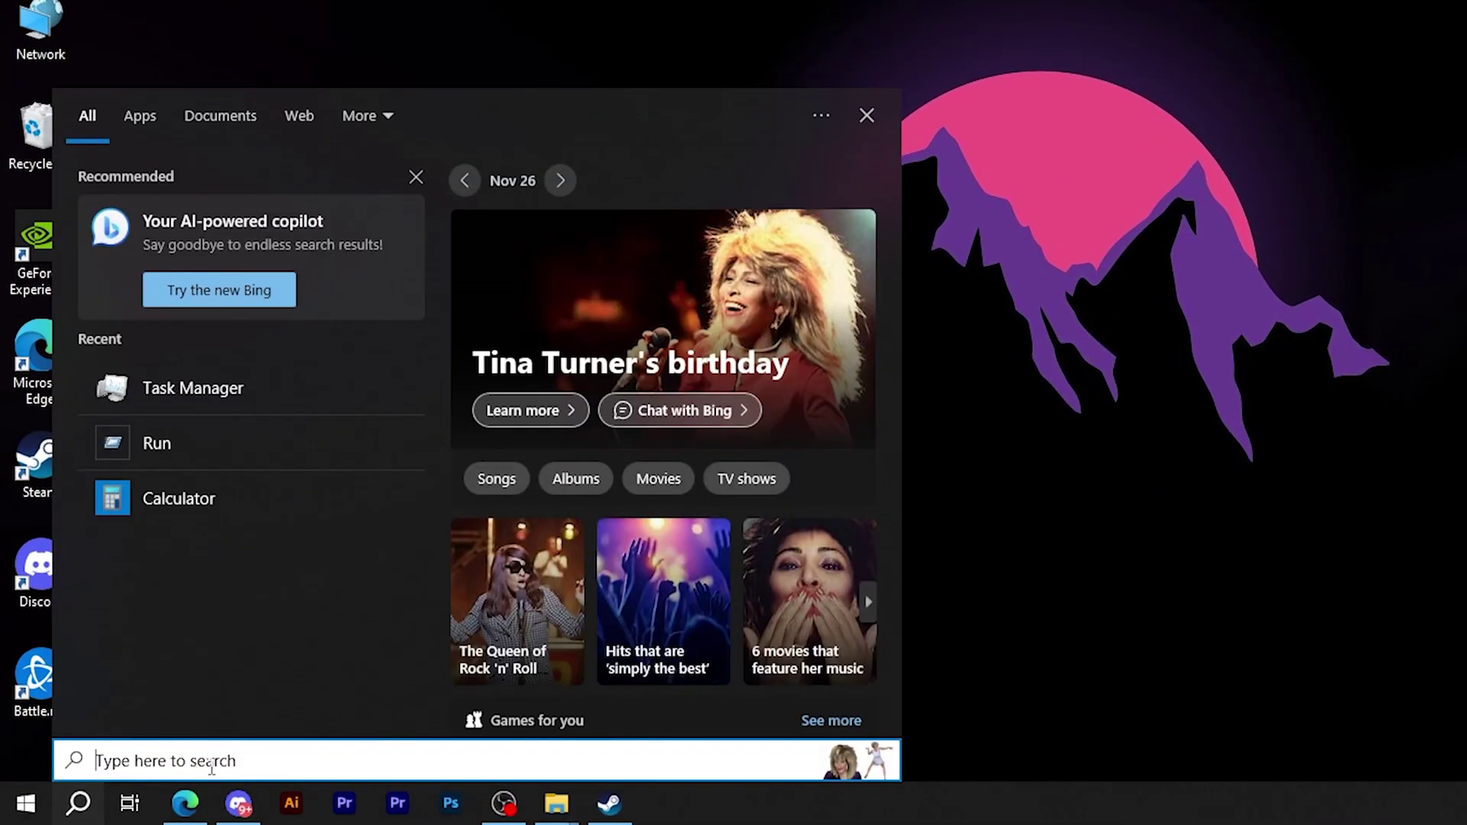
text(devi)
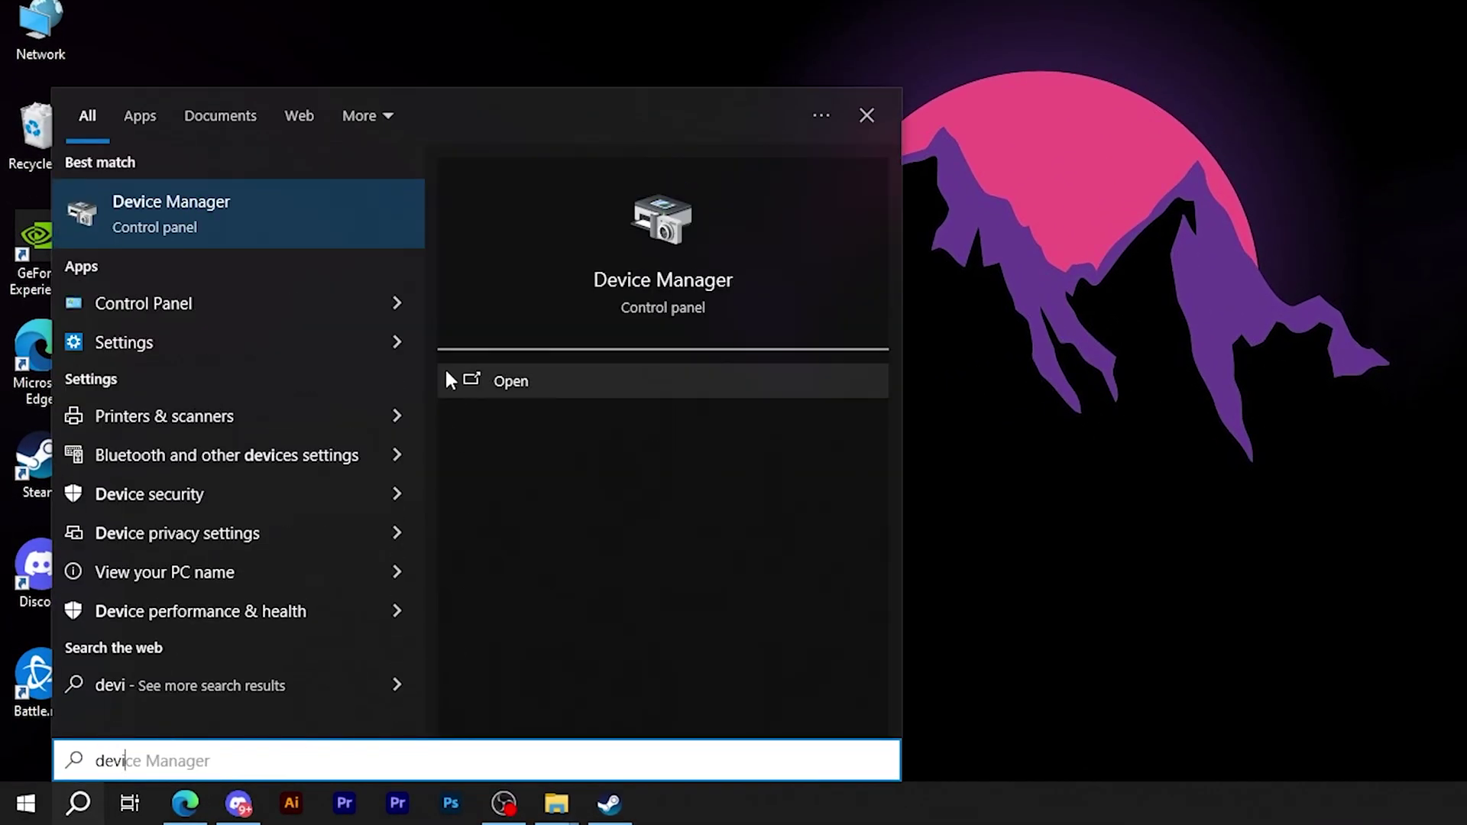
click(286, 214)
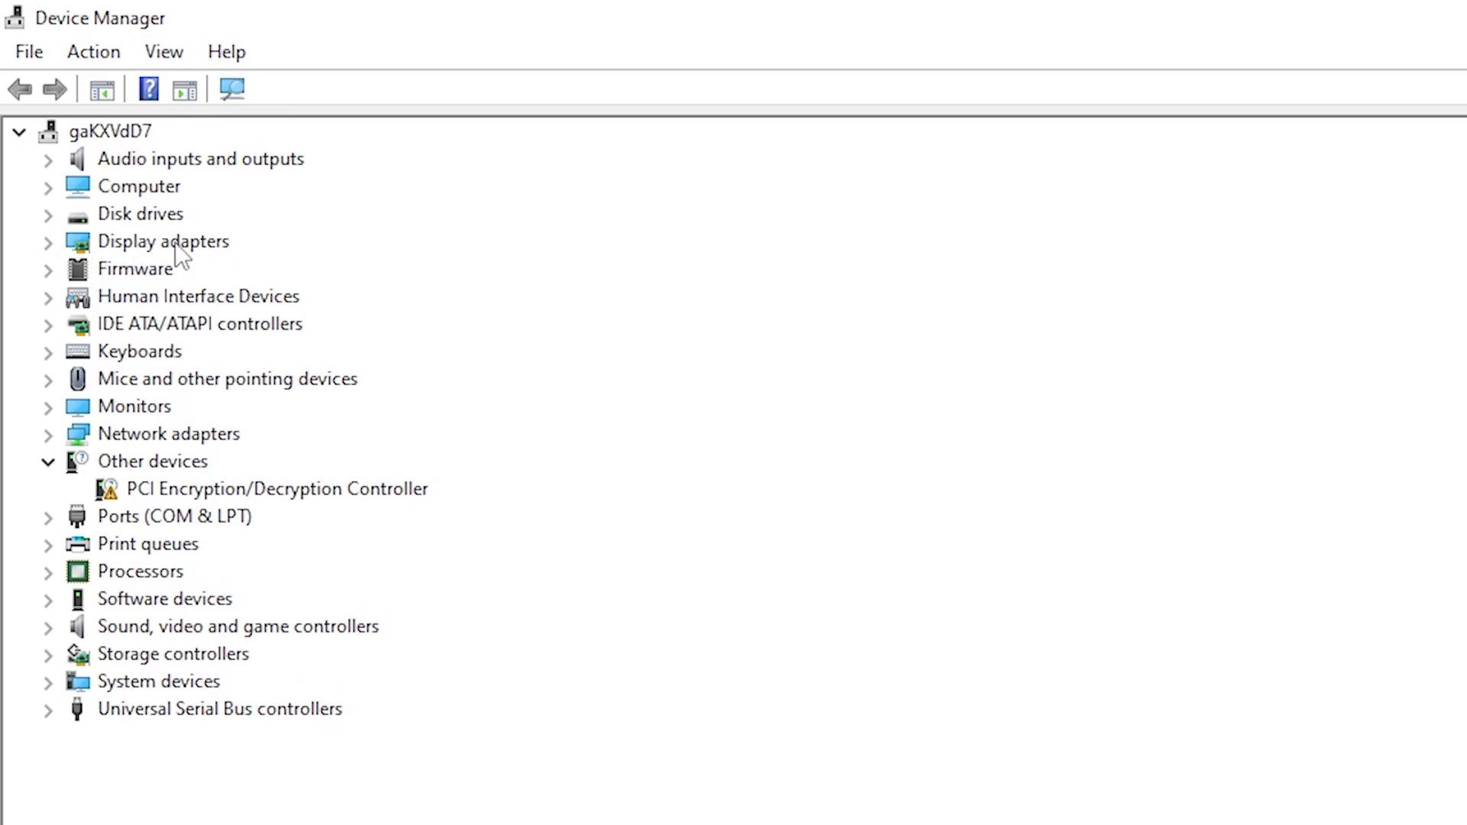
click(49, 244)
click(236, 271)
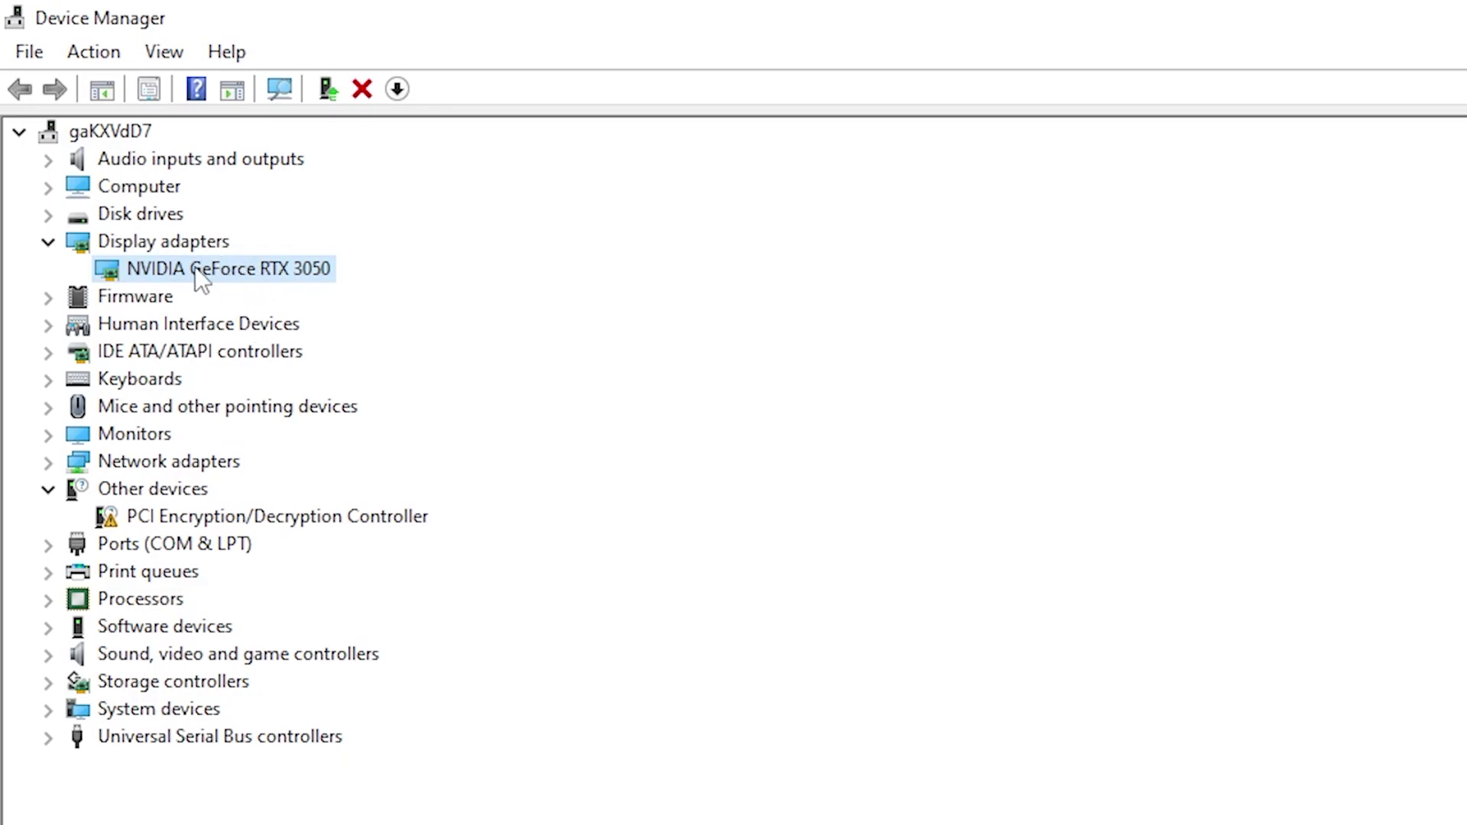
right_click(234, 269)
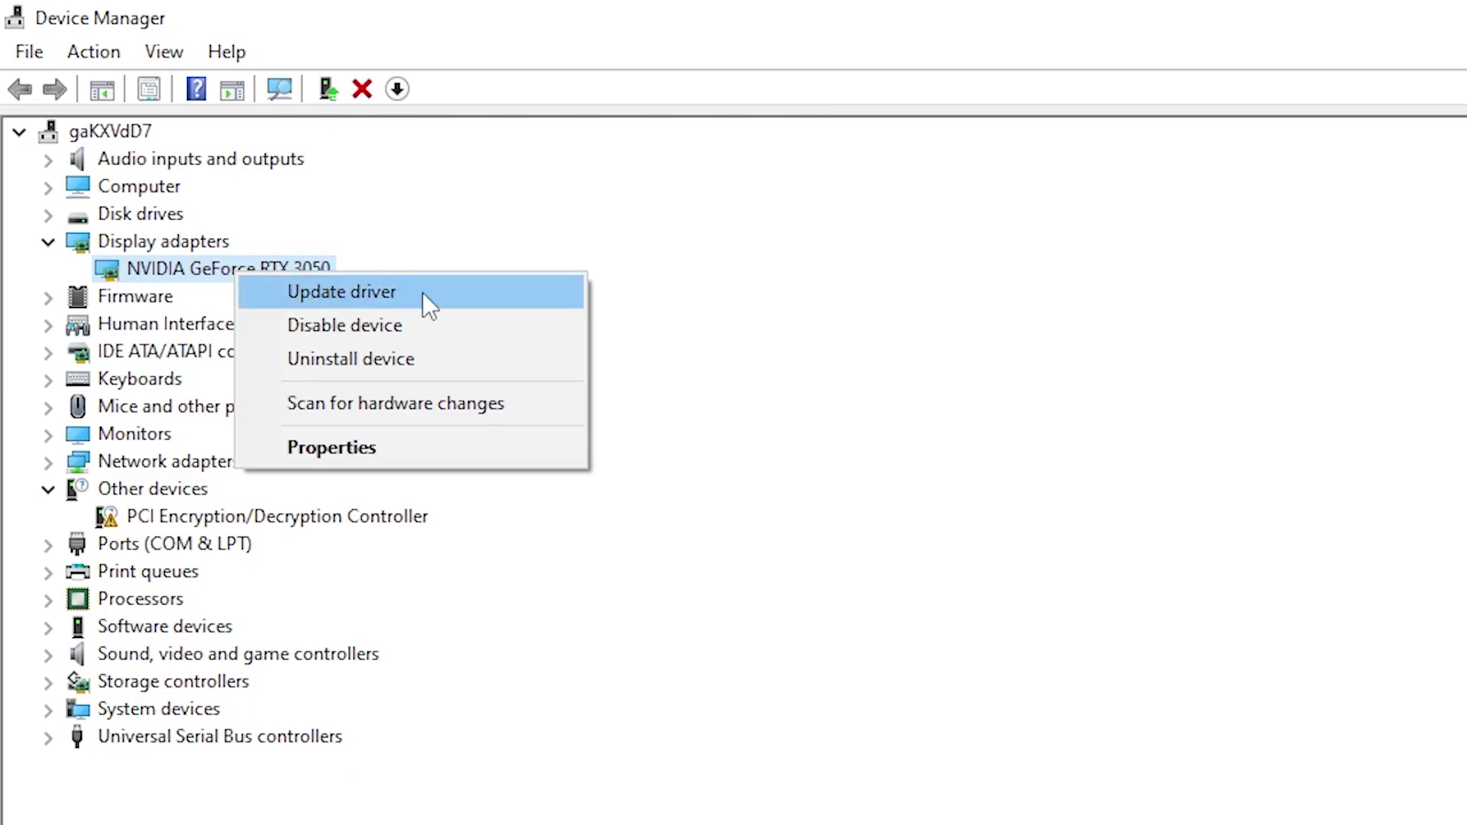
Run an automatic driver search for the RTX 3050, which finds the best driver installed.
click(490, 292)
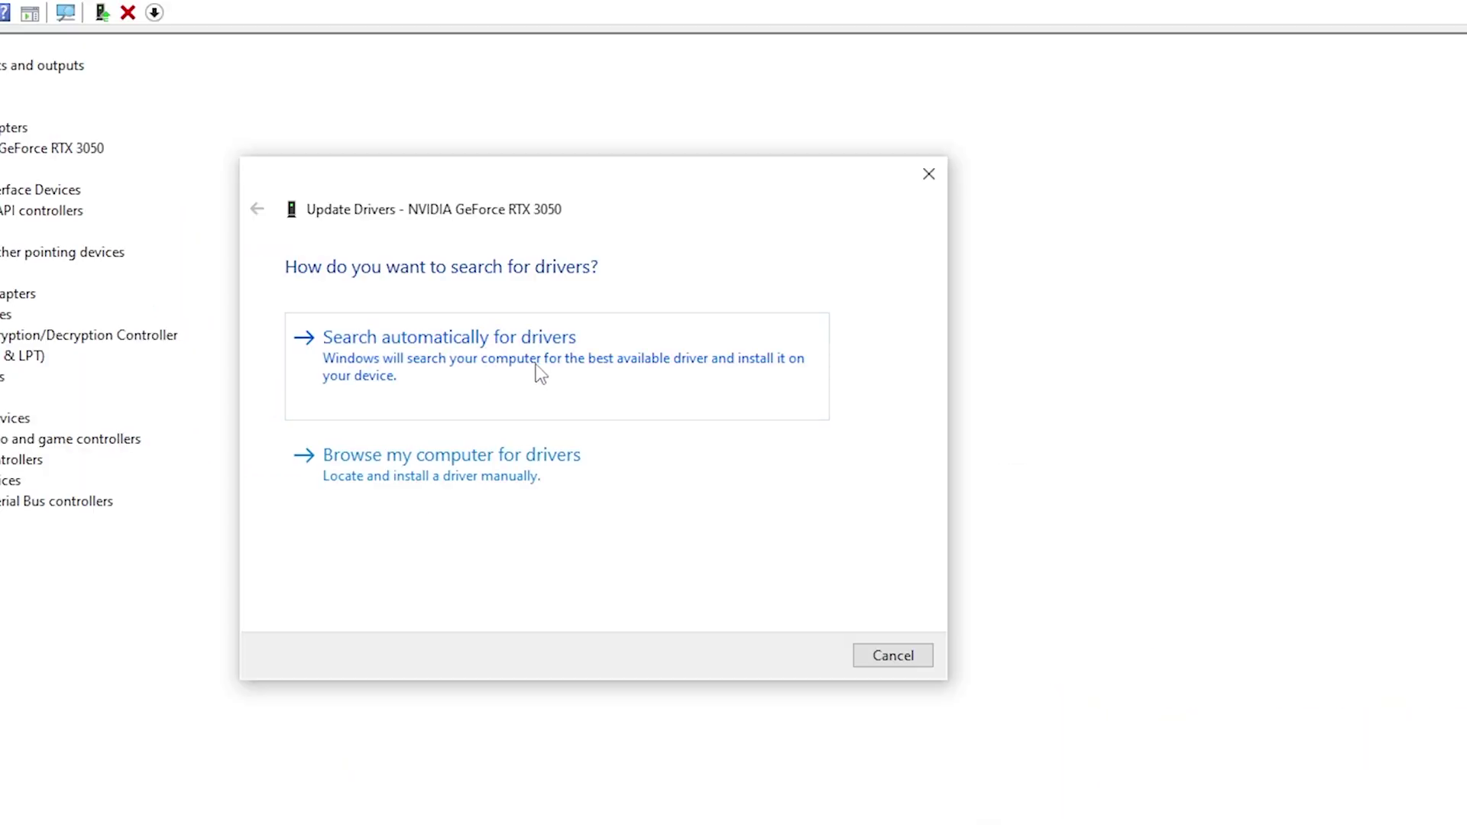
click(576, 363)
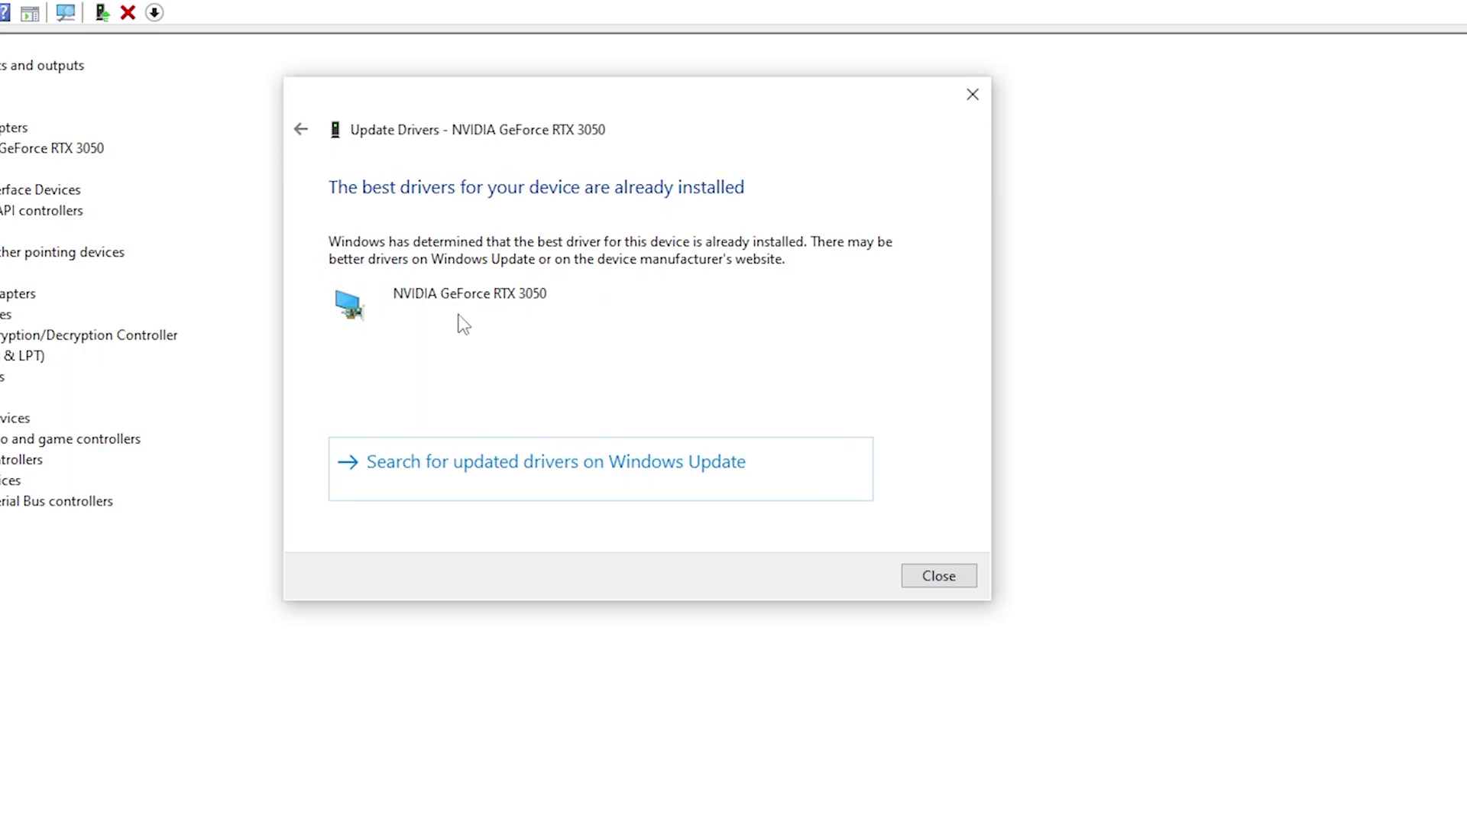
mouse_move(709, 63)
mouse_down()
mouse_move(796, 87)
mouse_move(741, 120)
mouse_move(676, 80)
mouse_move(769, 59)
mouse_up()
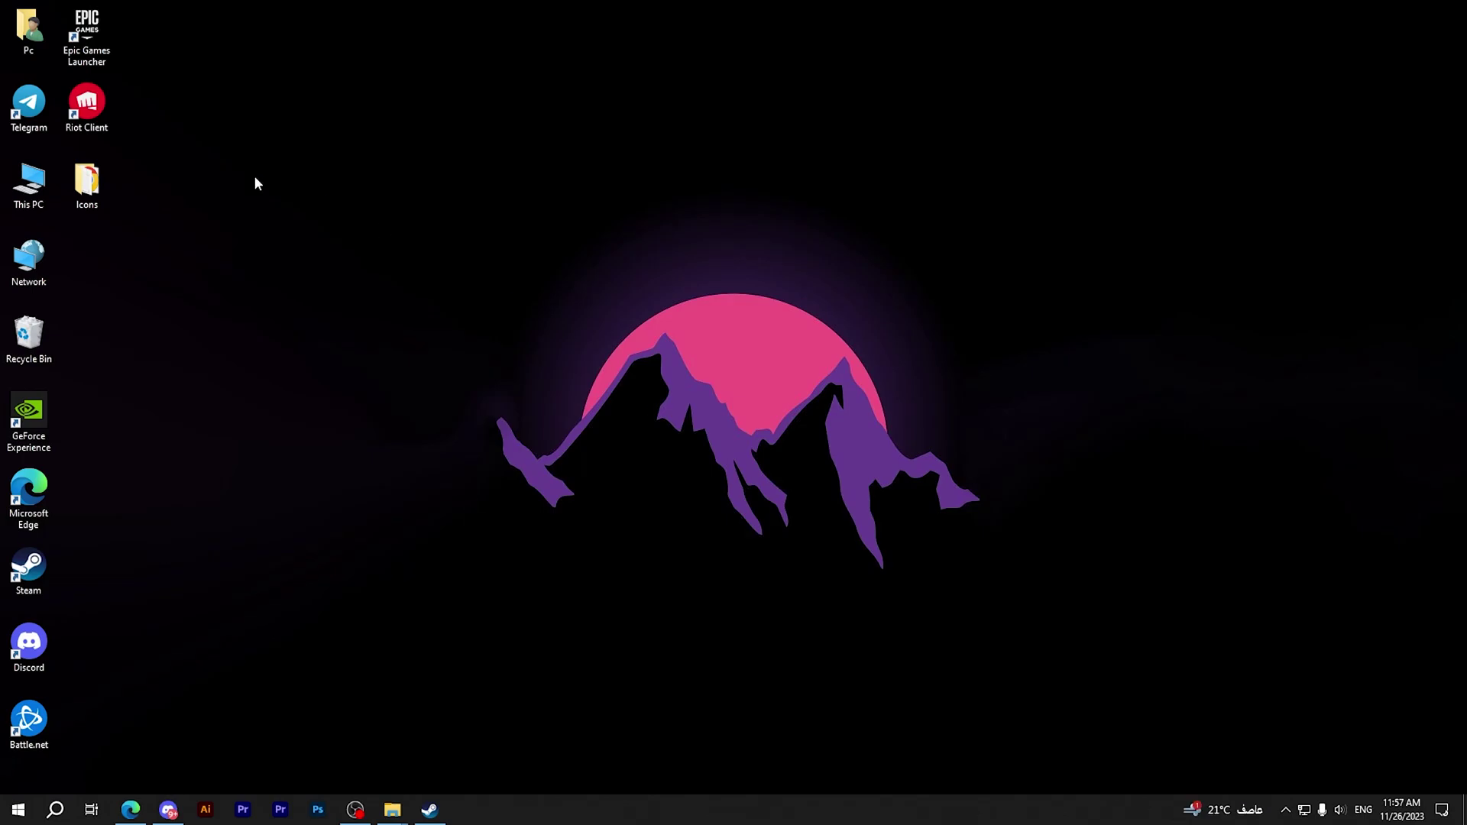
Copy the Riot Client install folder path from its file location, then close Explorer.
right_click(97, 104)
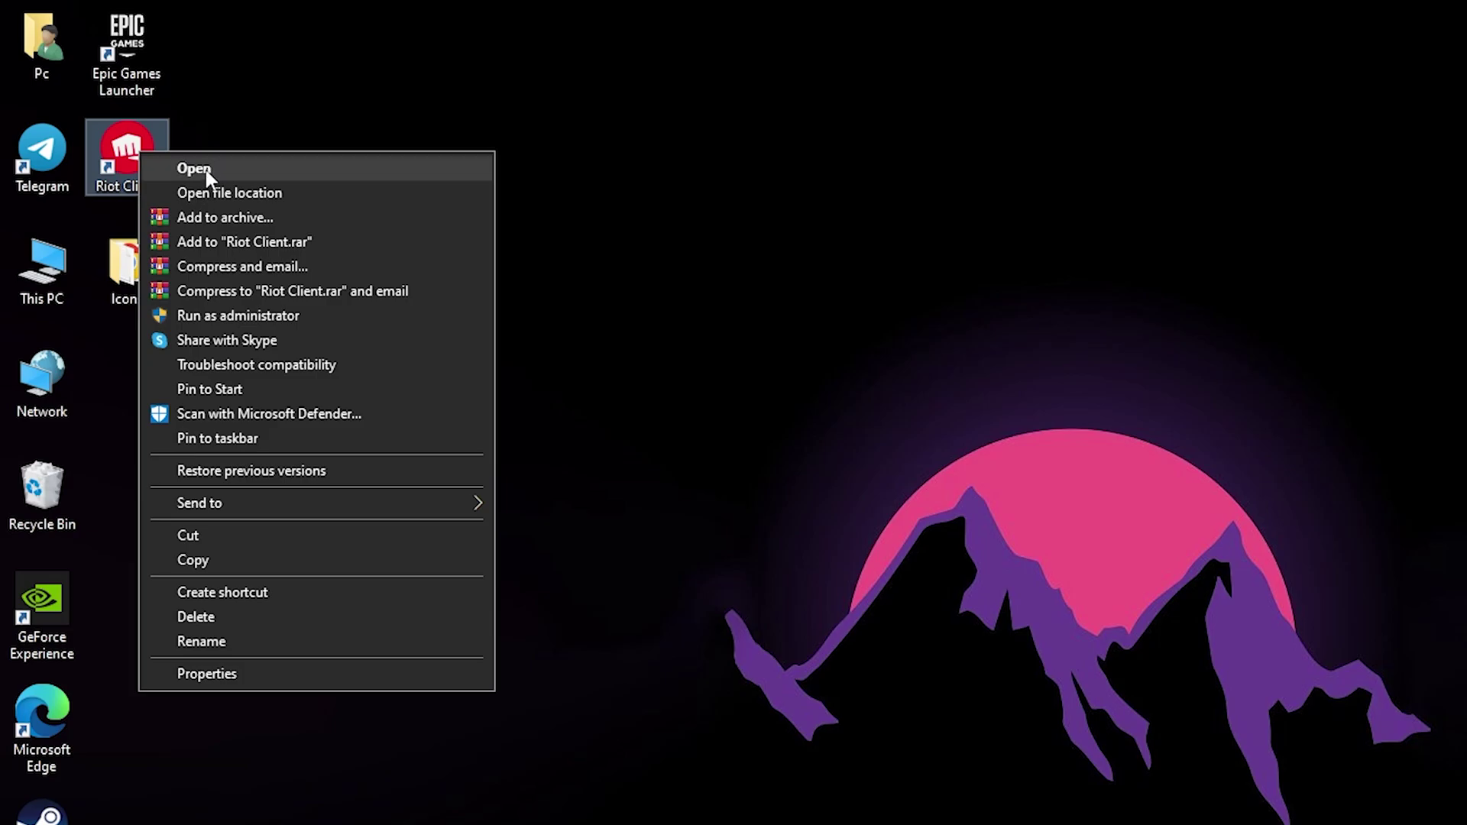
click(359, 194)
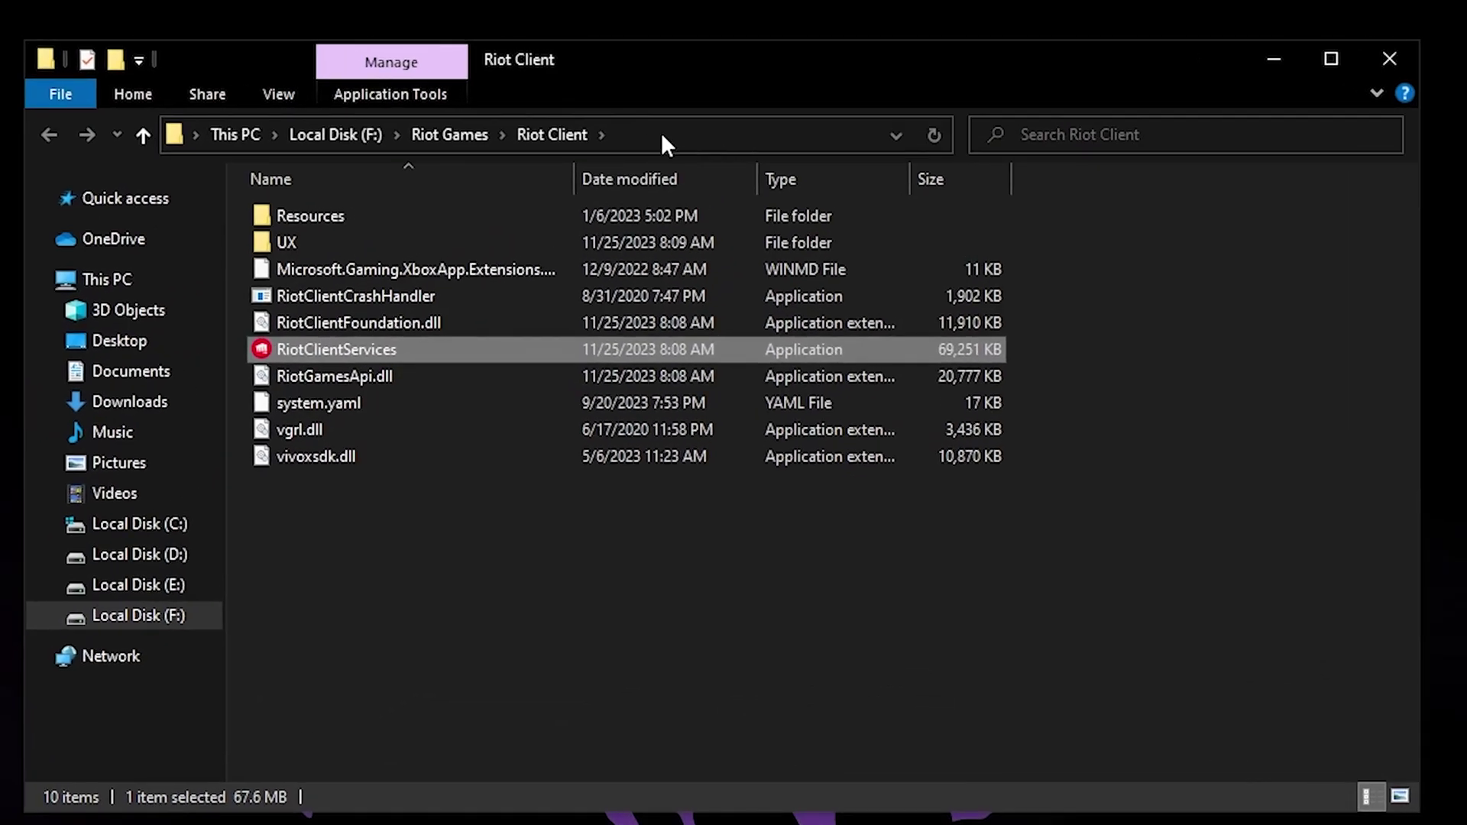
click(637, 138)
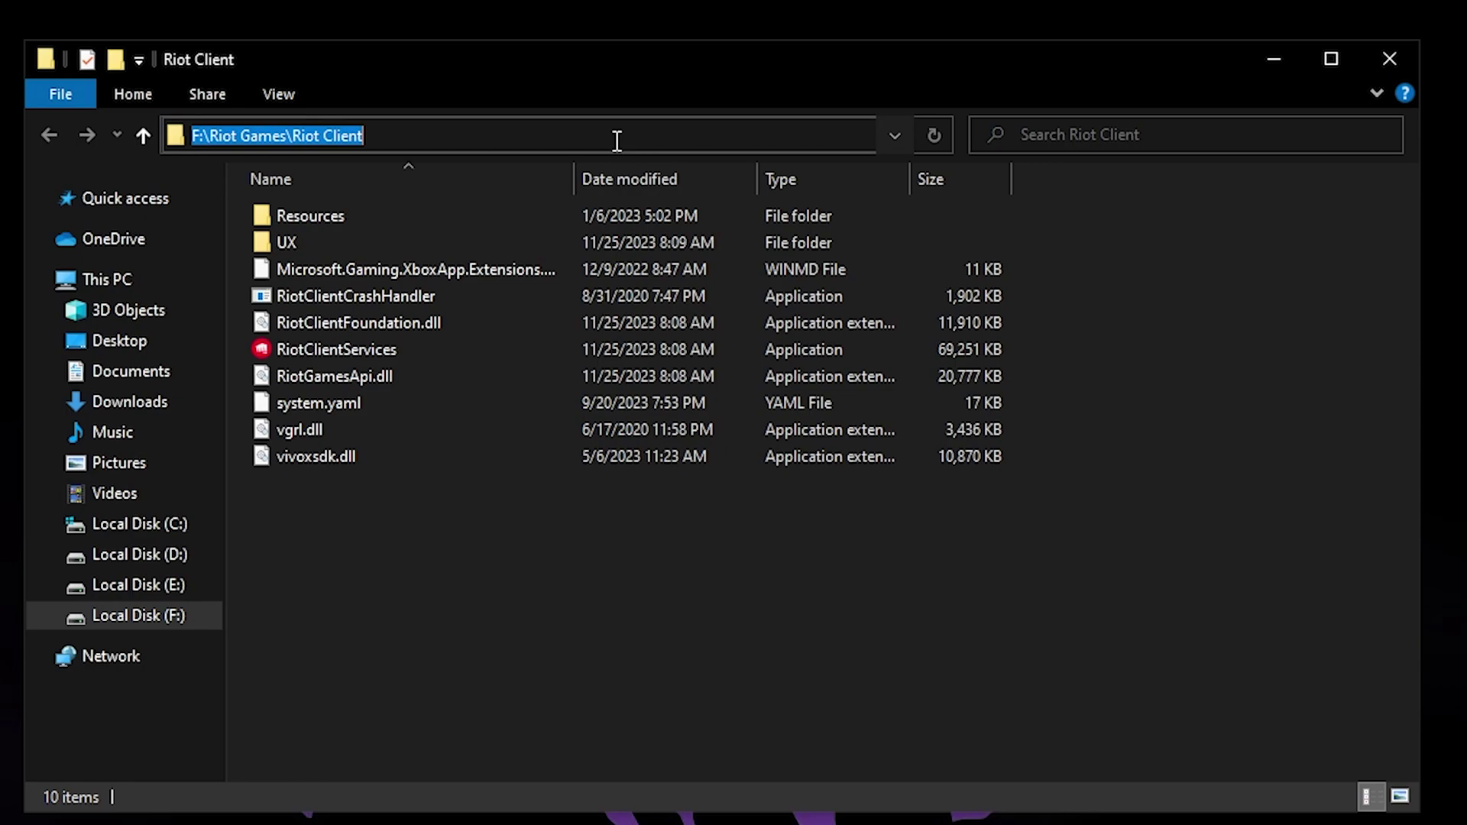
right_click(326, 138)
click(396, 214)
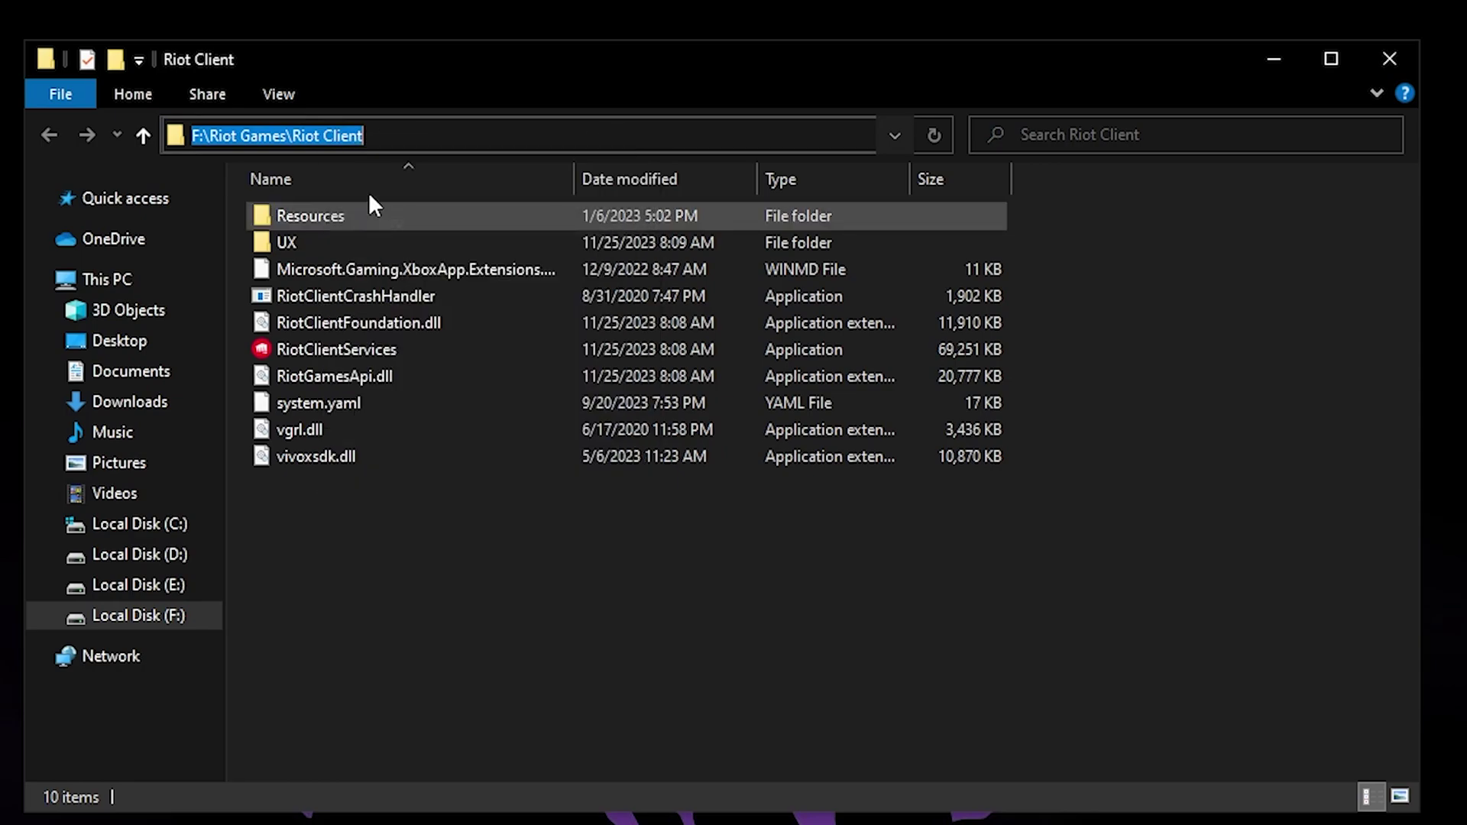
click(1389, 59)
Open Graphics settings from Windows search with Desktop app as the app type.
click(54, 810)
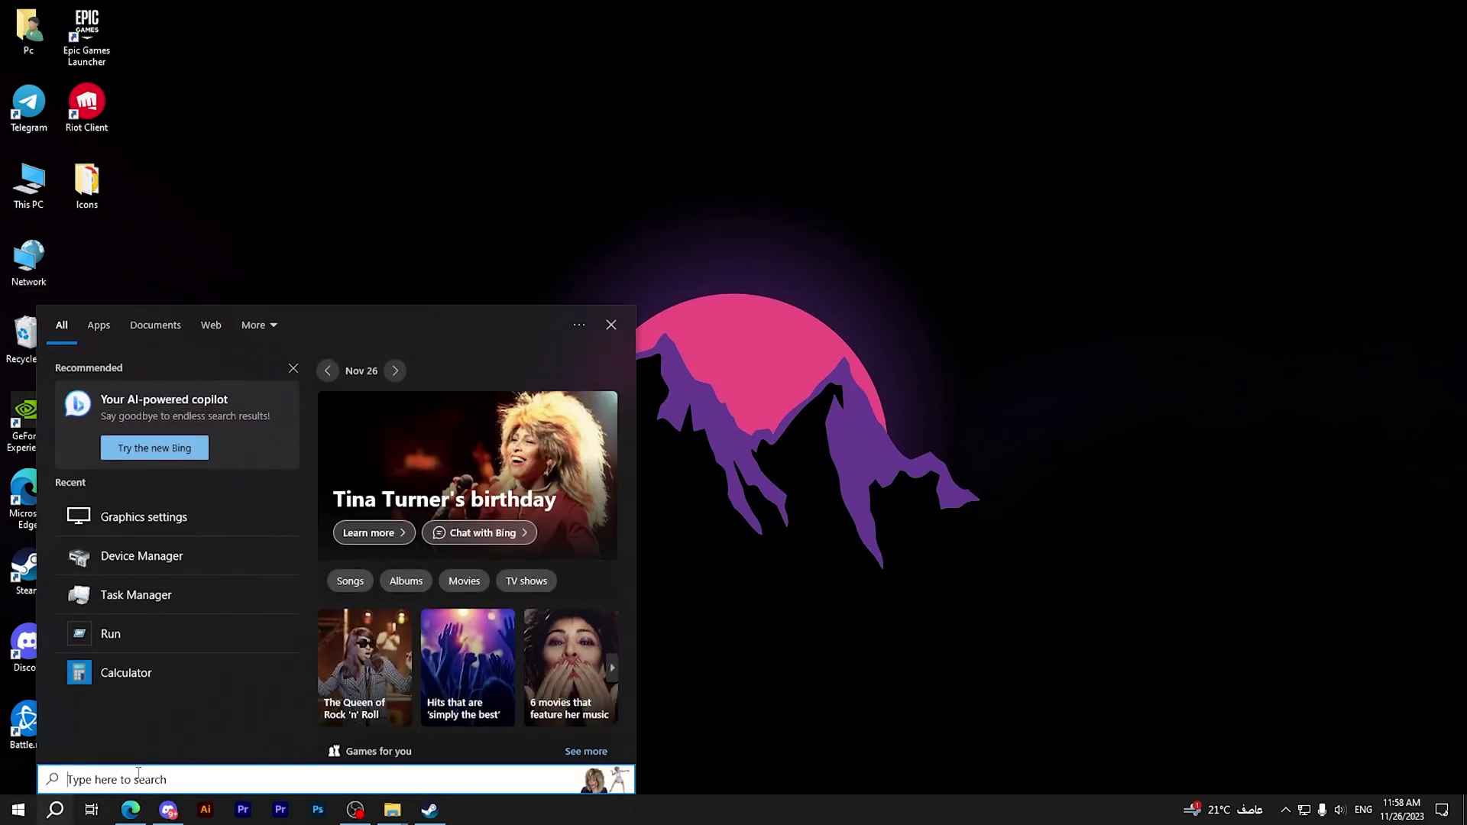
text(grap)
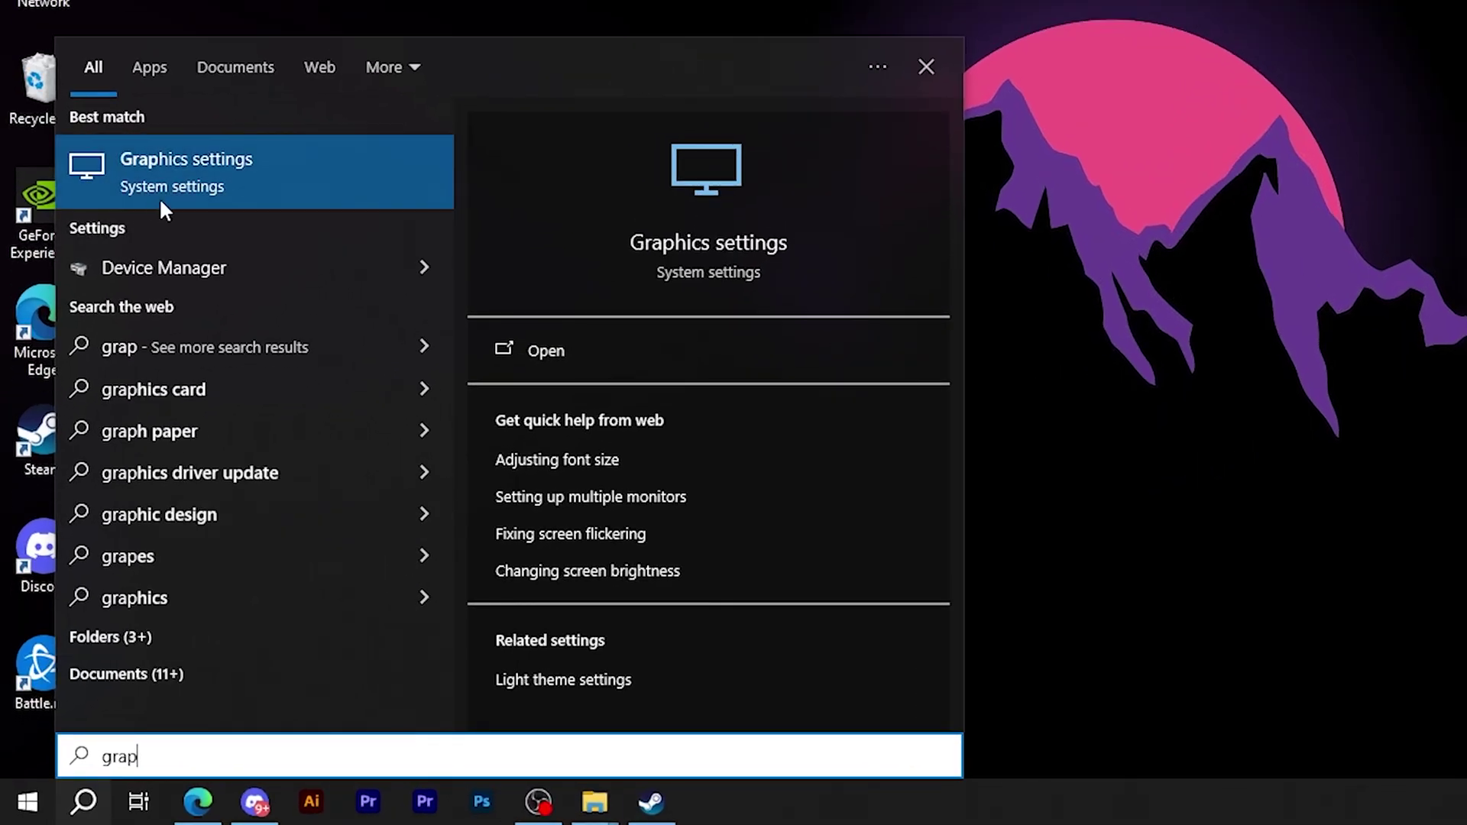
click(159, 198)
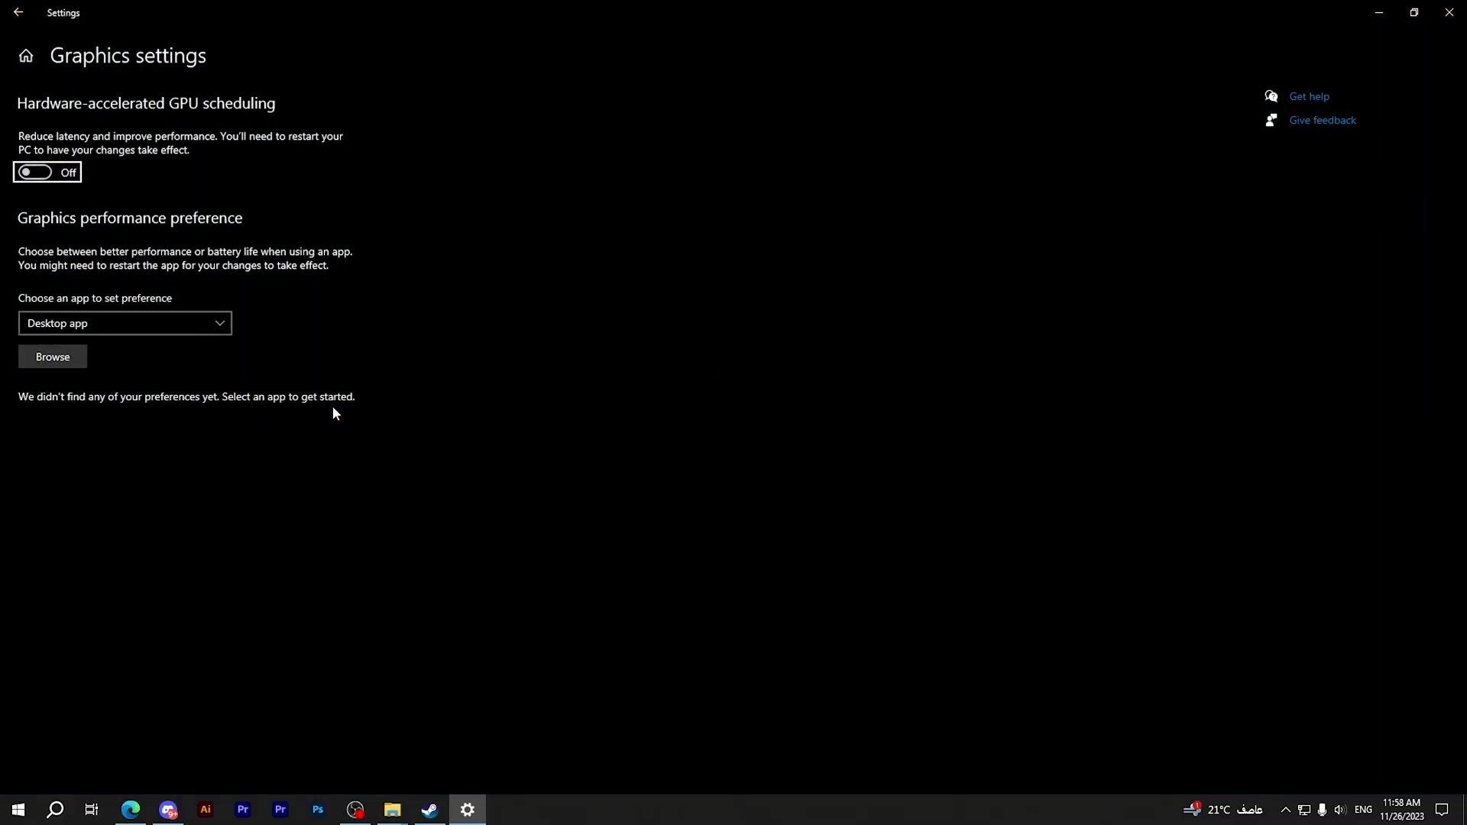
click(184, 328)
Browse to F:\Riot Games\Riot Client and add RiotClientServices to the graphics list.
click(73, 358)
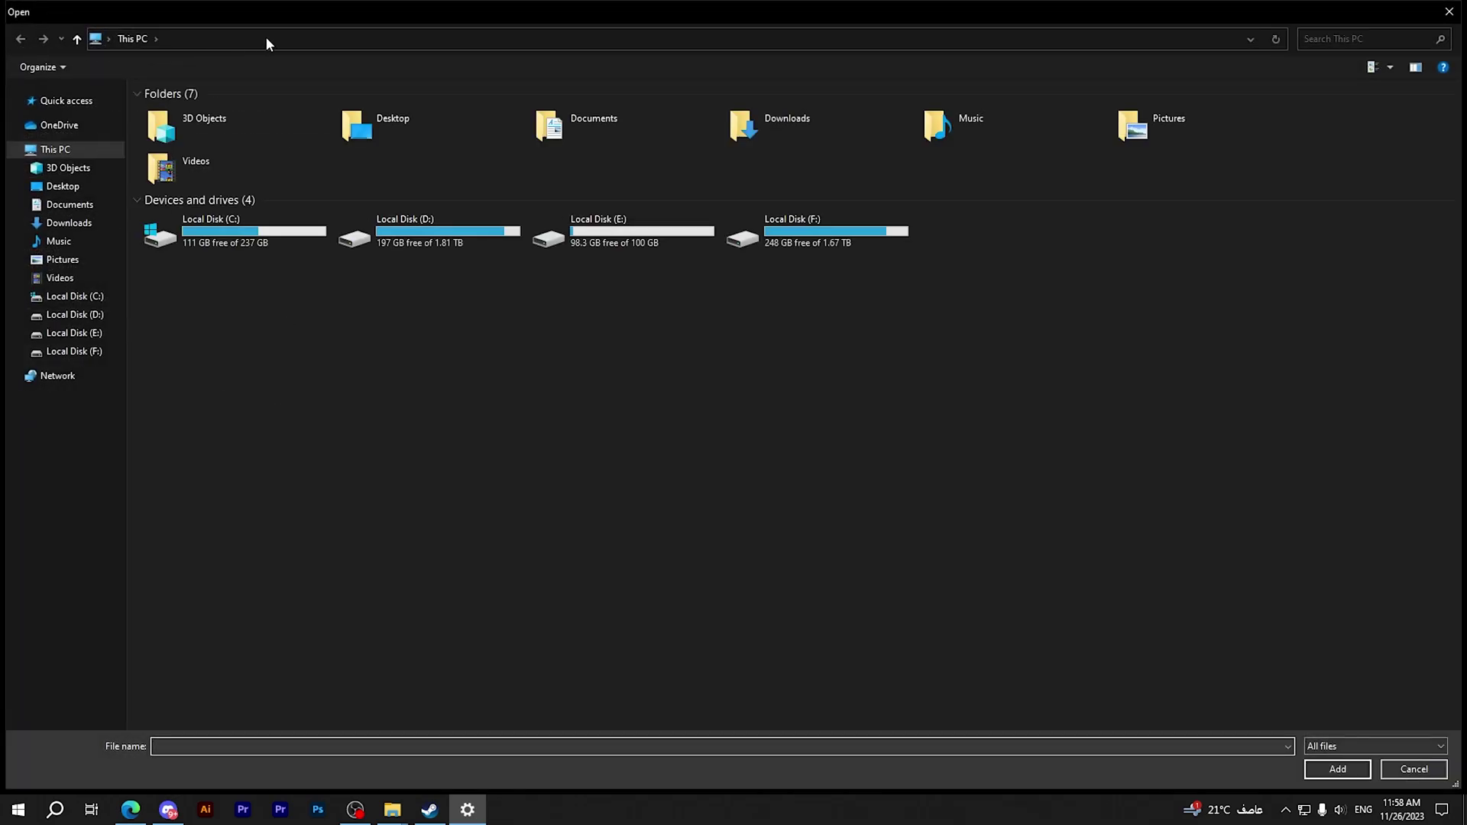
click(230, 39)
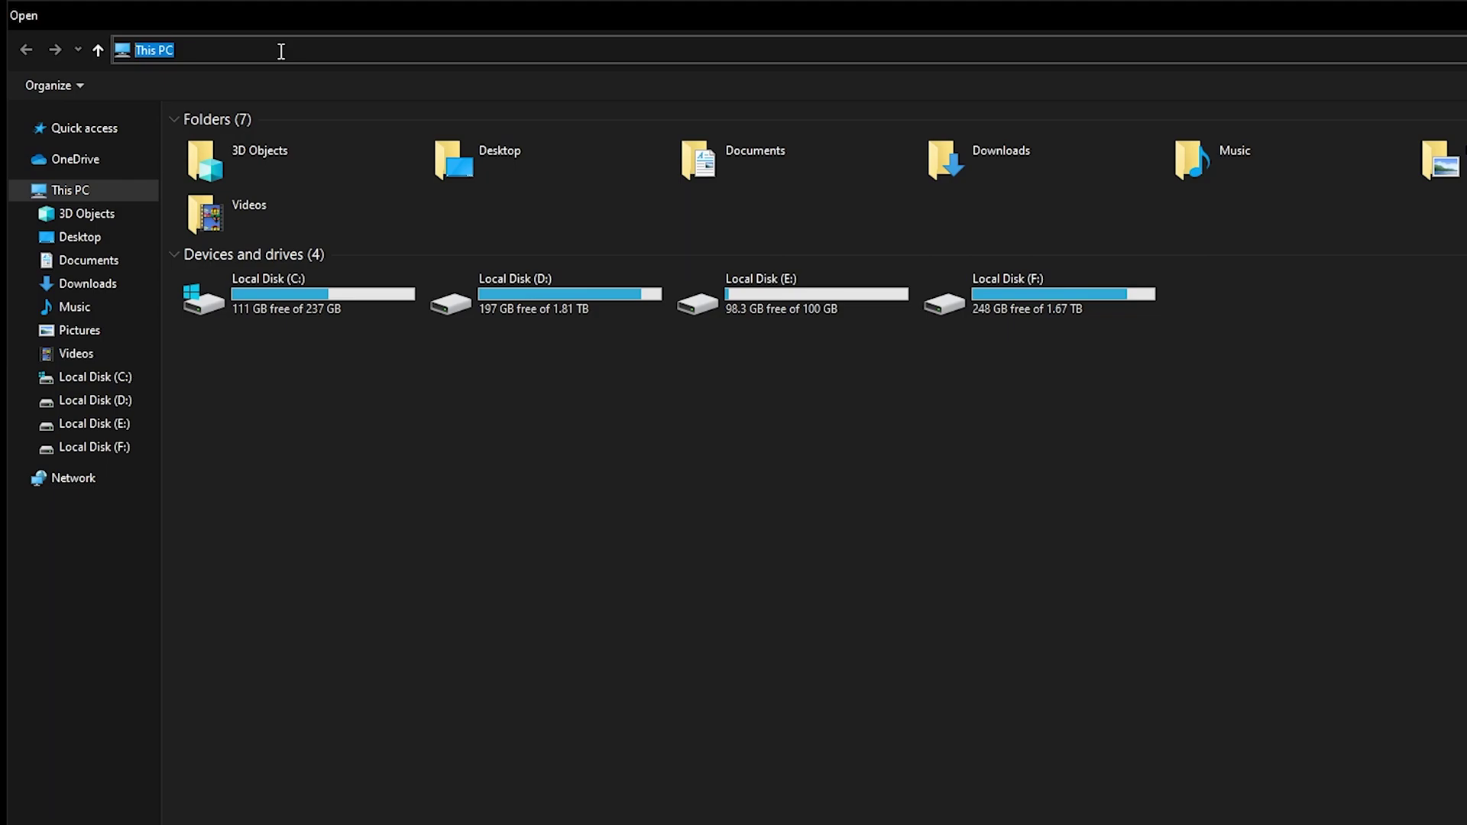
text(F:\Riot Games\Riot Client)
key(Return)
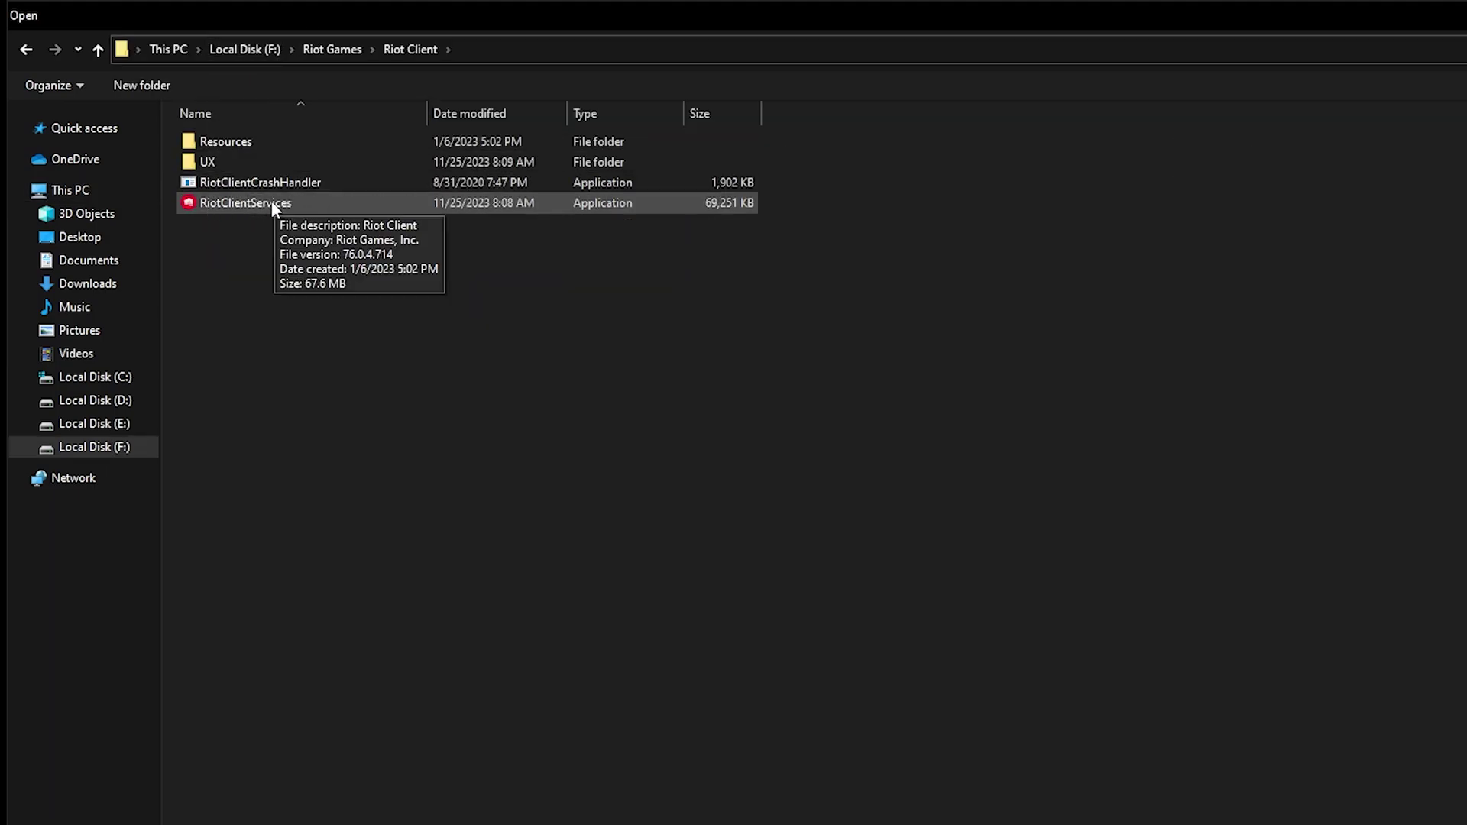
click(291, 204)
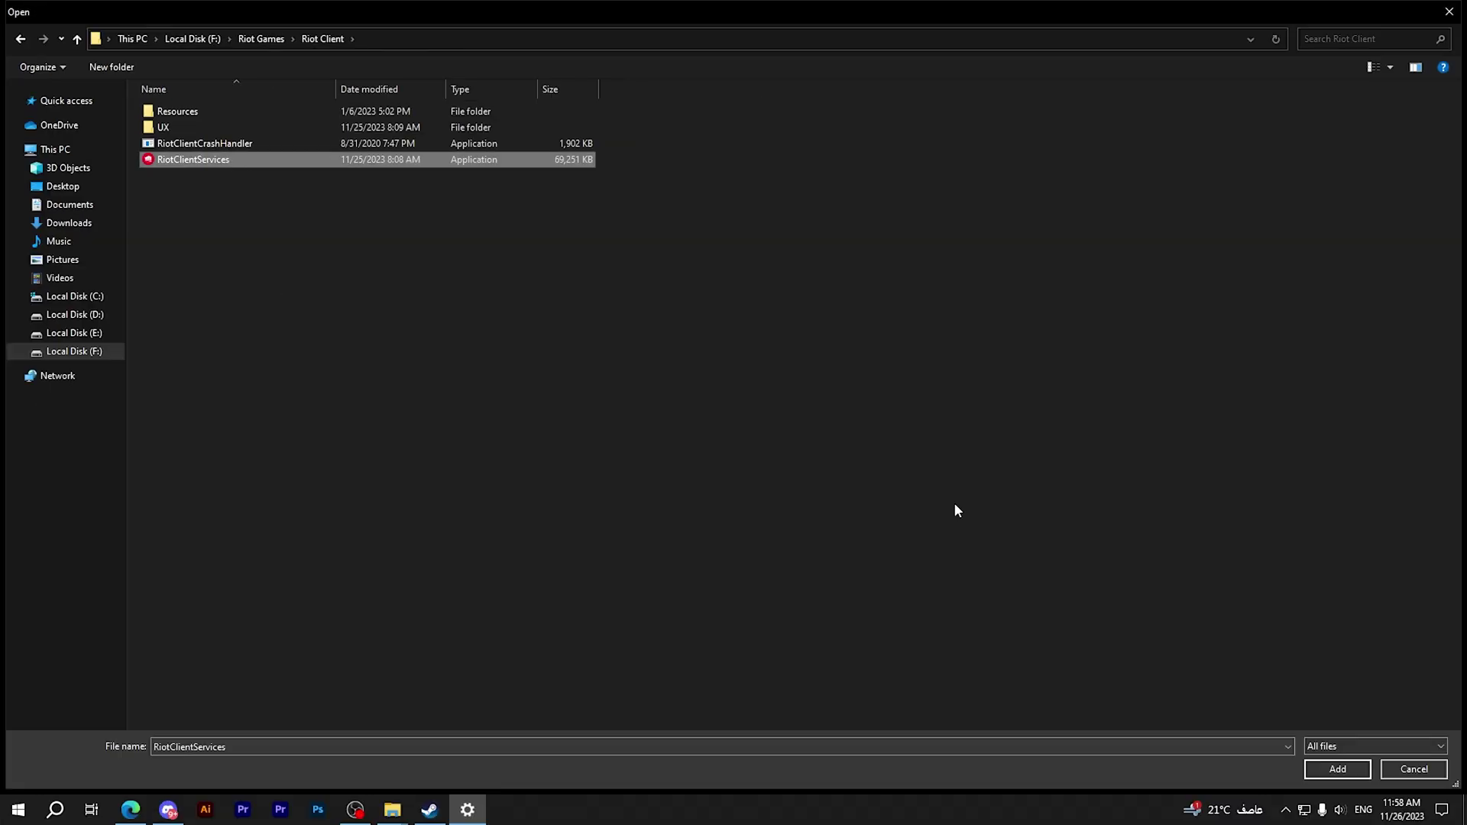
click(1355, 772)
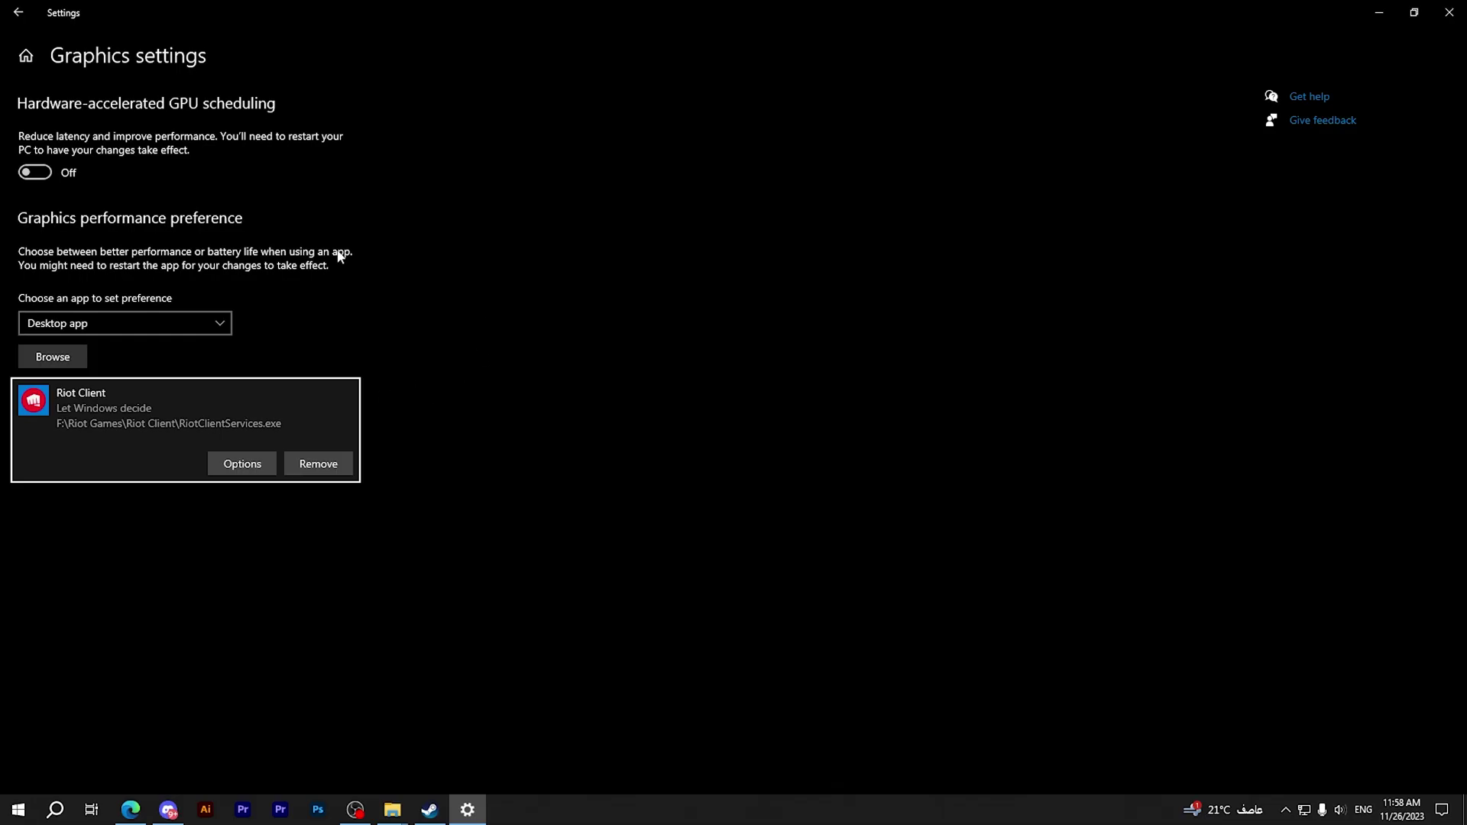
Set Riot Client's graphics preference to High performance and save it.
click(243, 464)
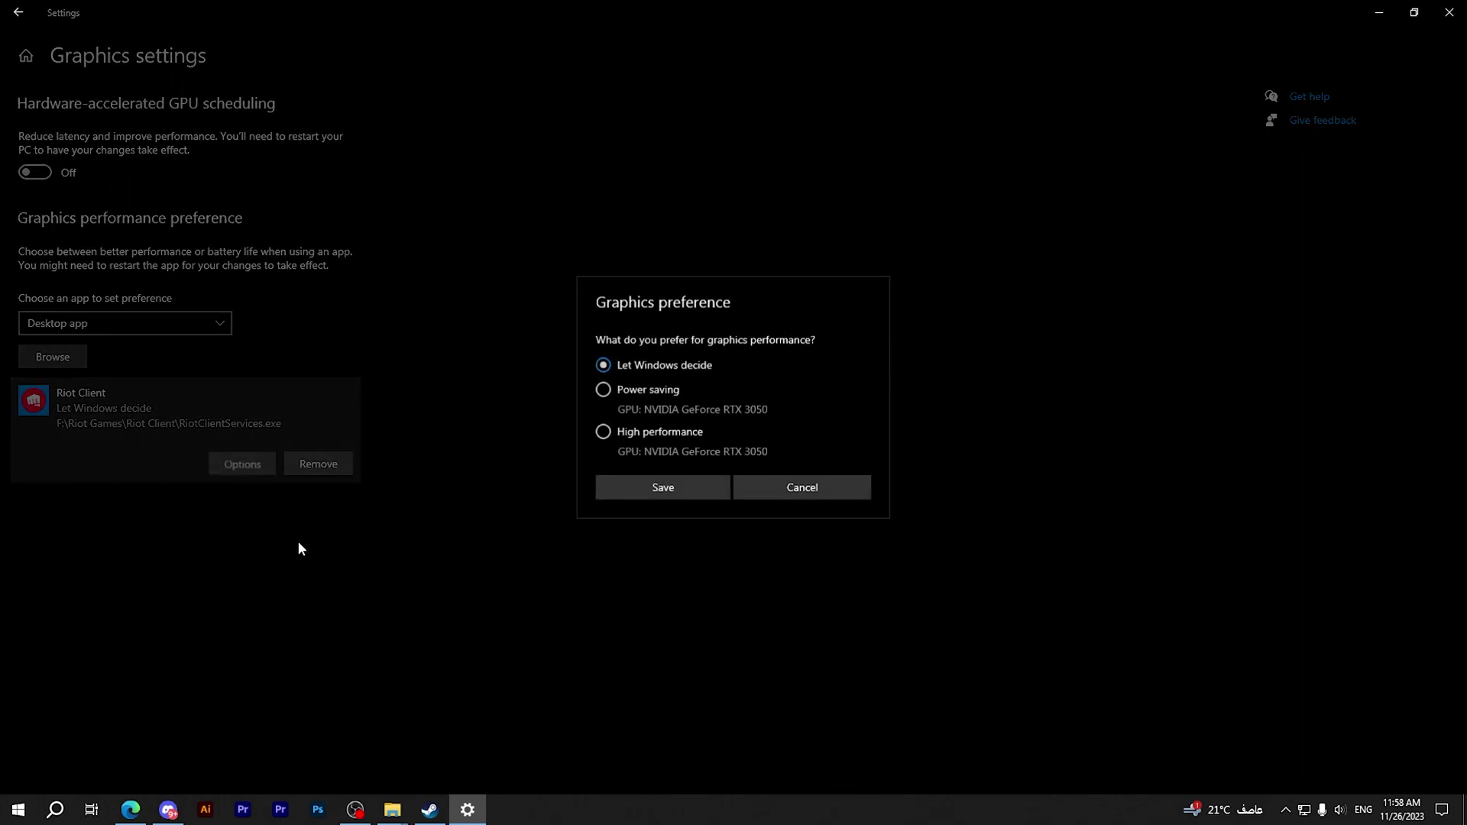
click(674, 435)
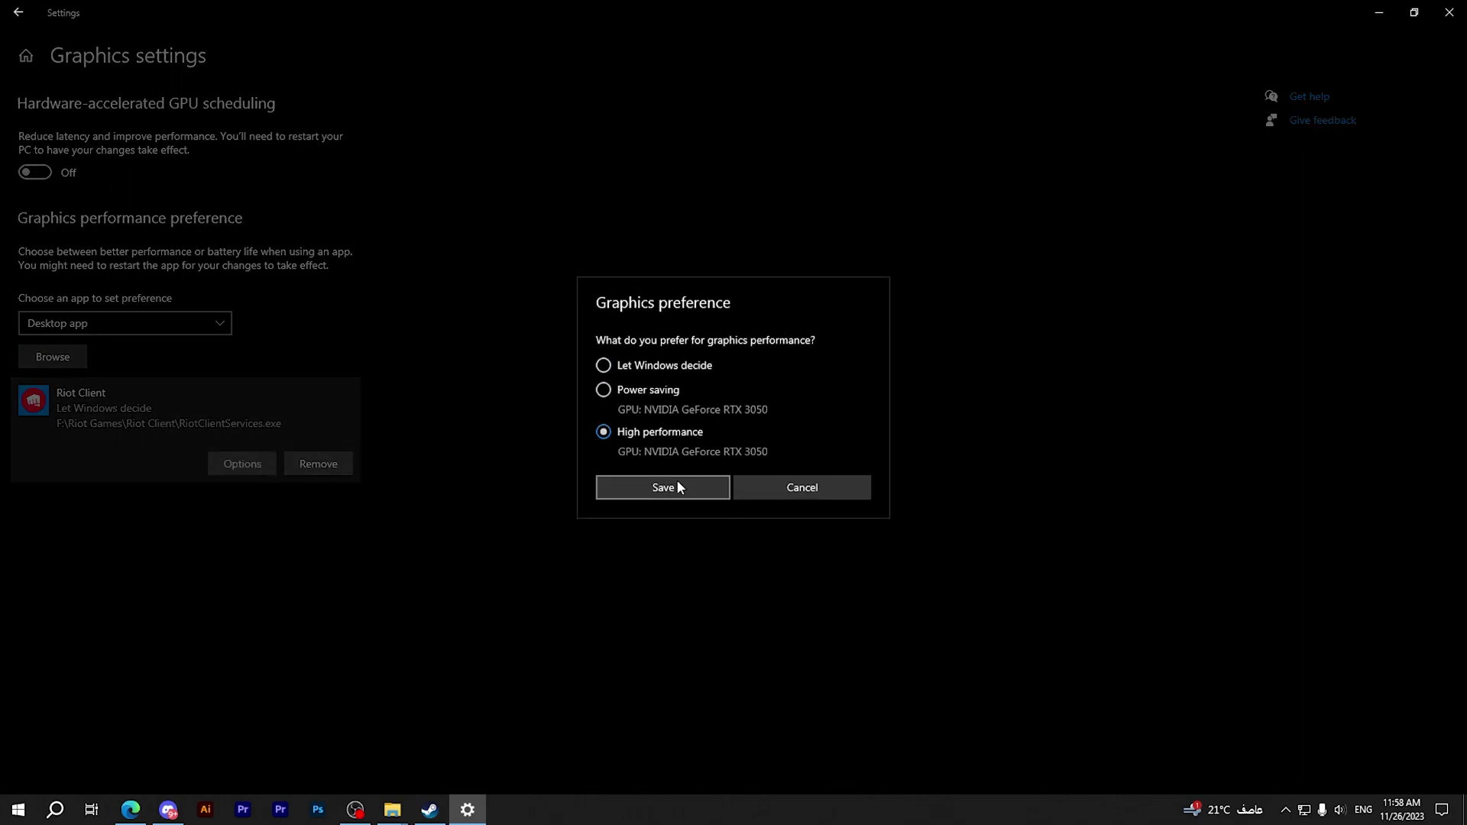
click(688, 492)
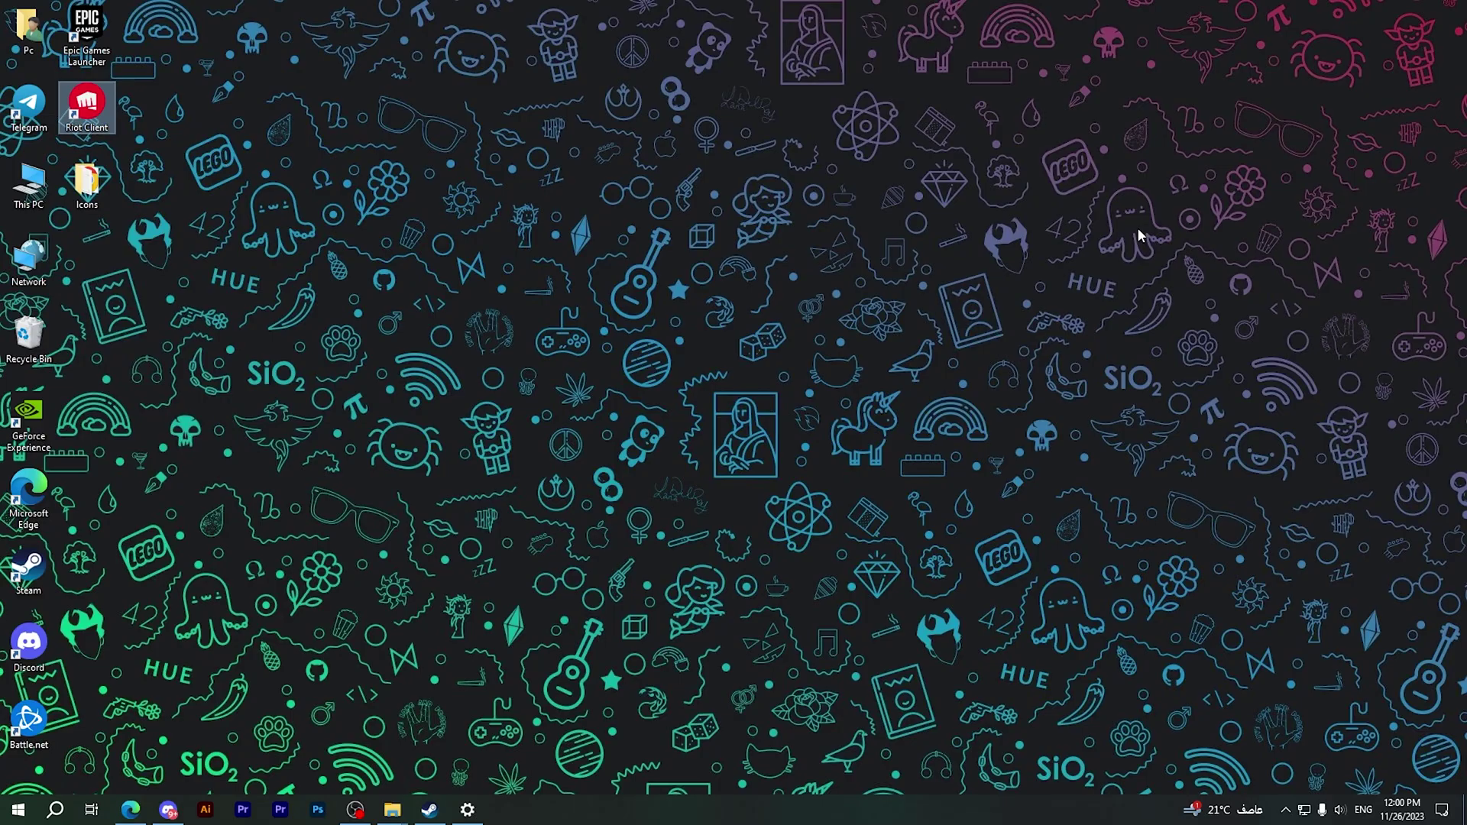
Open Windows search to look for Add or remove programs.
key(super+s)
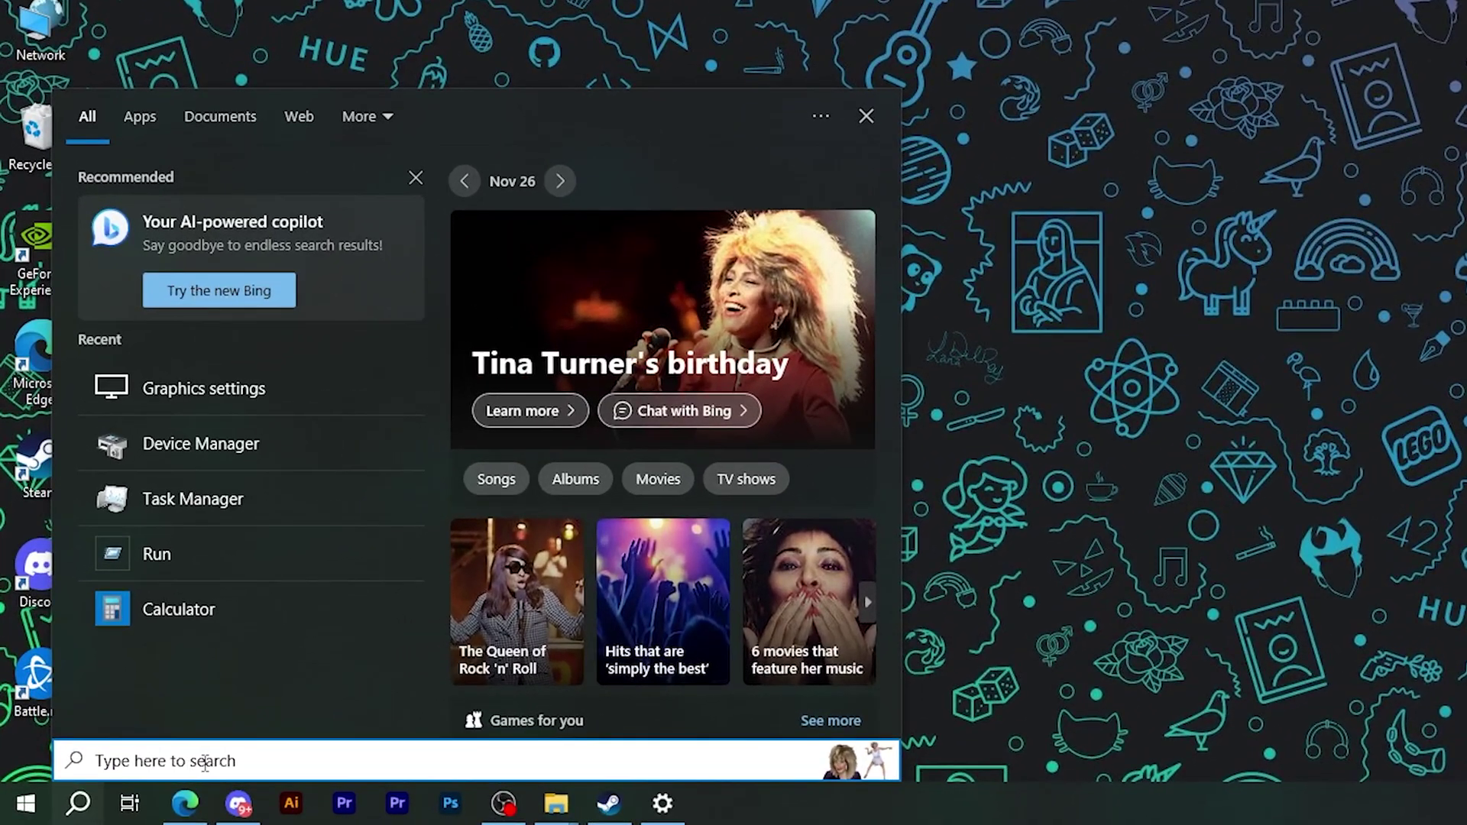
text(rem)
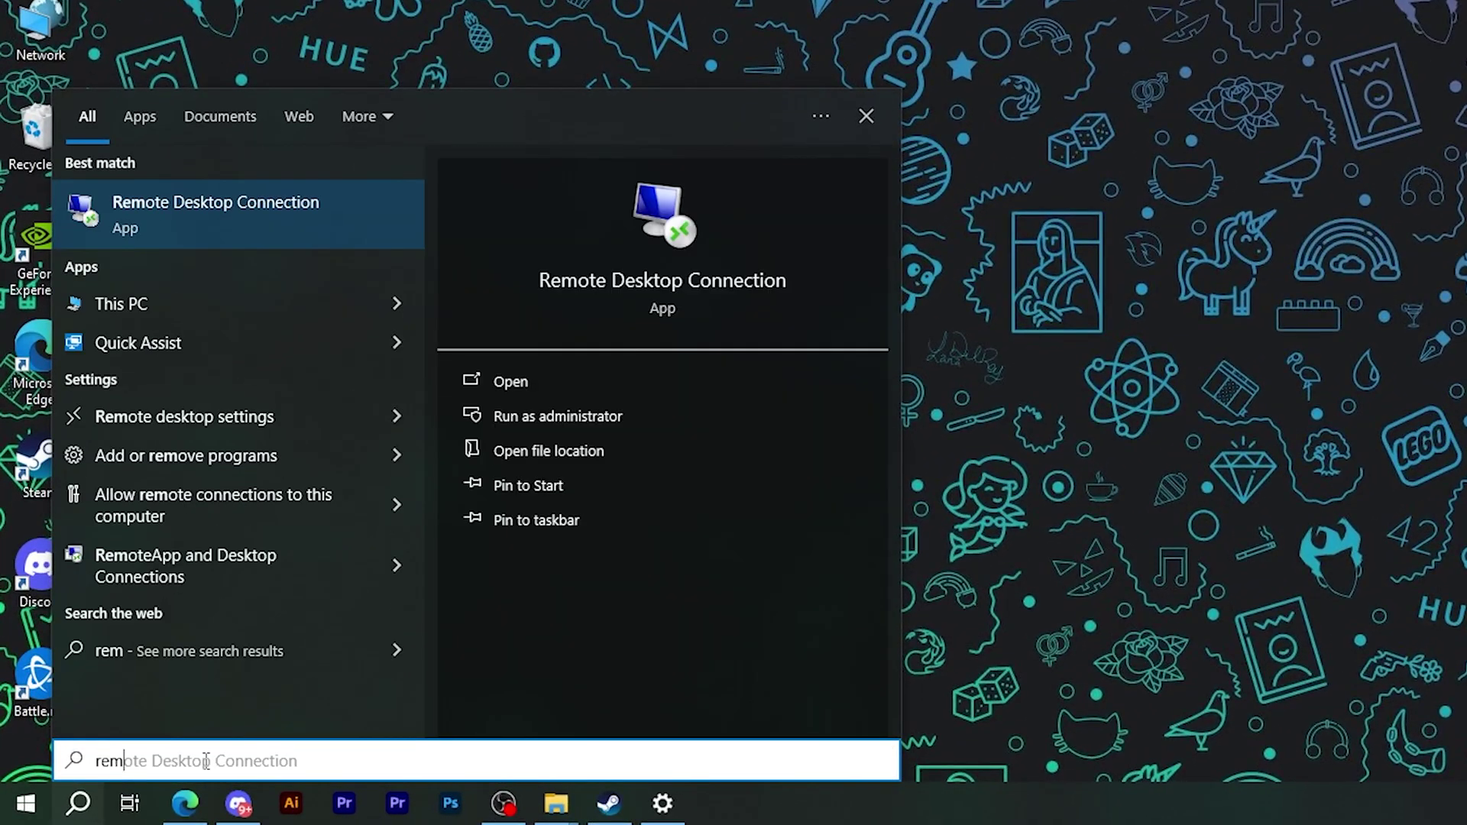
text(o)
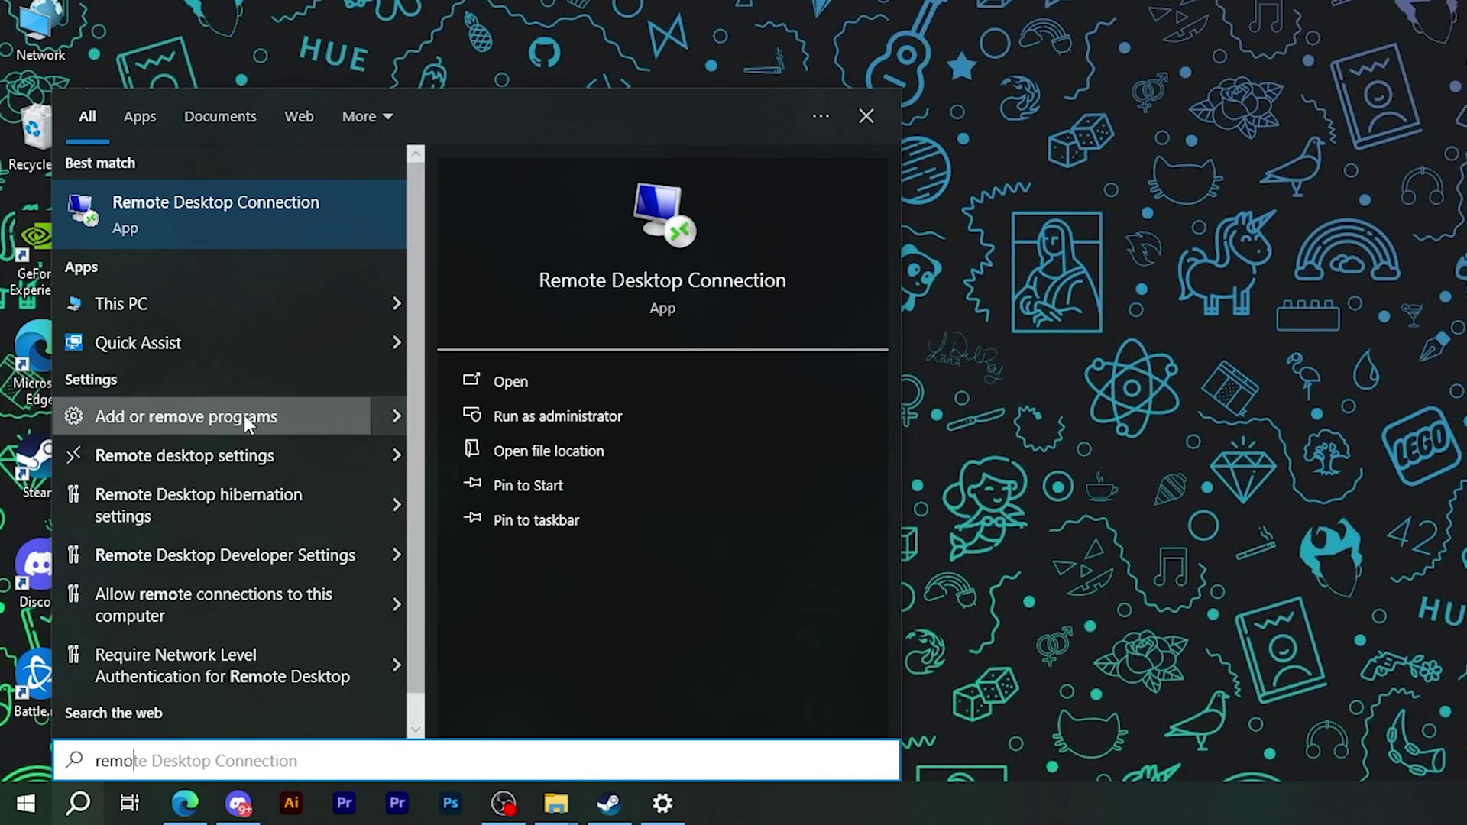
Show Riot Client's Uninstall option in Apps & features, then close Settings.
click(302, 416)
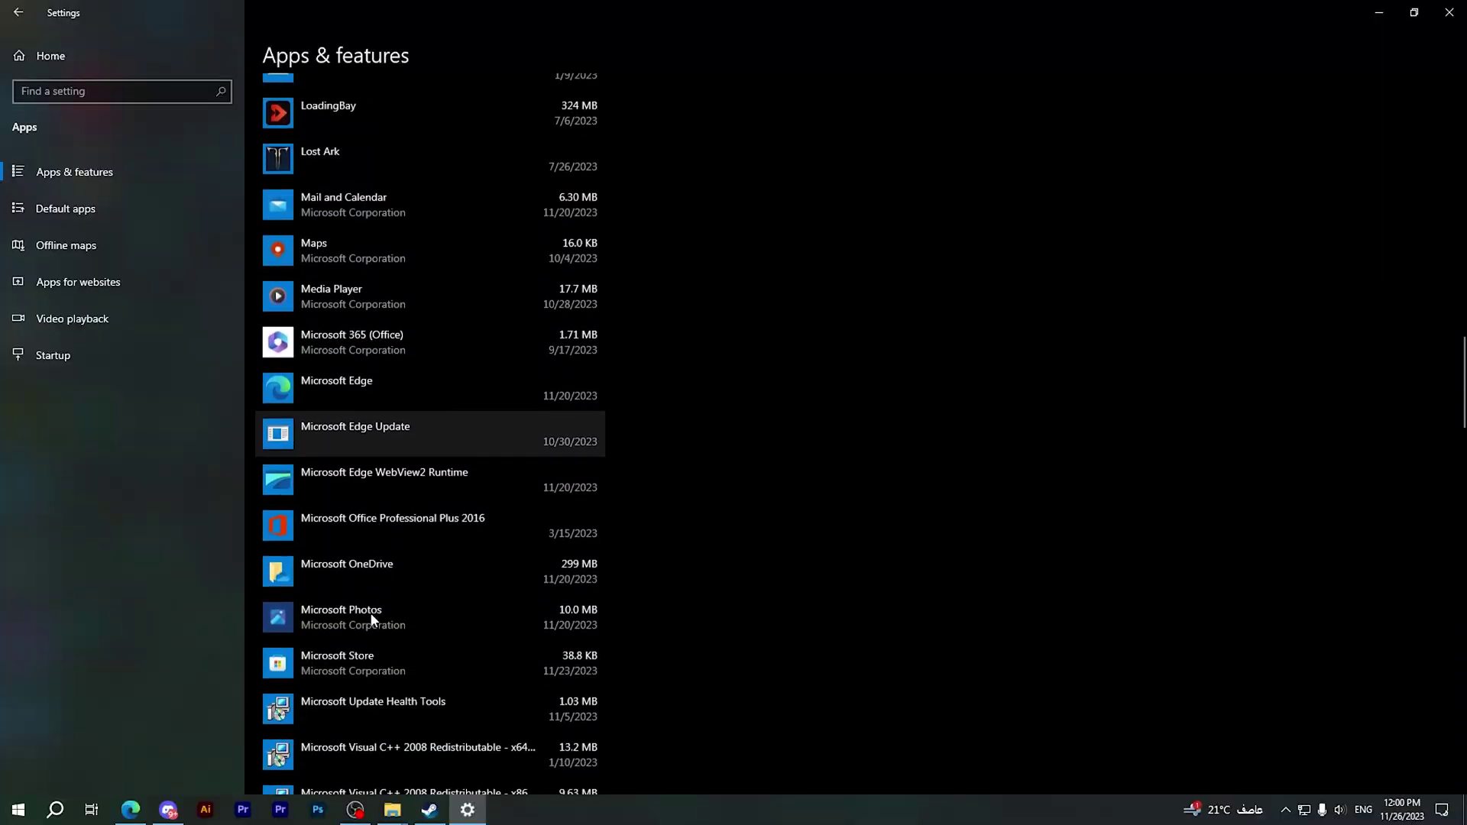
scroll(370, 617, down, 5)
scroll(369, 621, down, 5)
scroll(371, 620, down, 5)
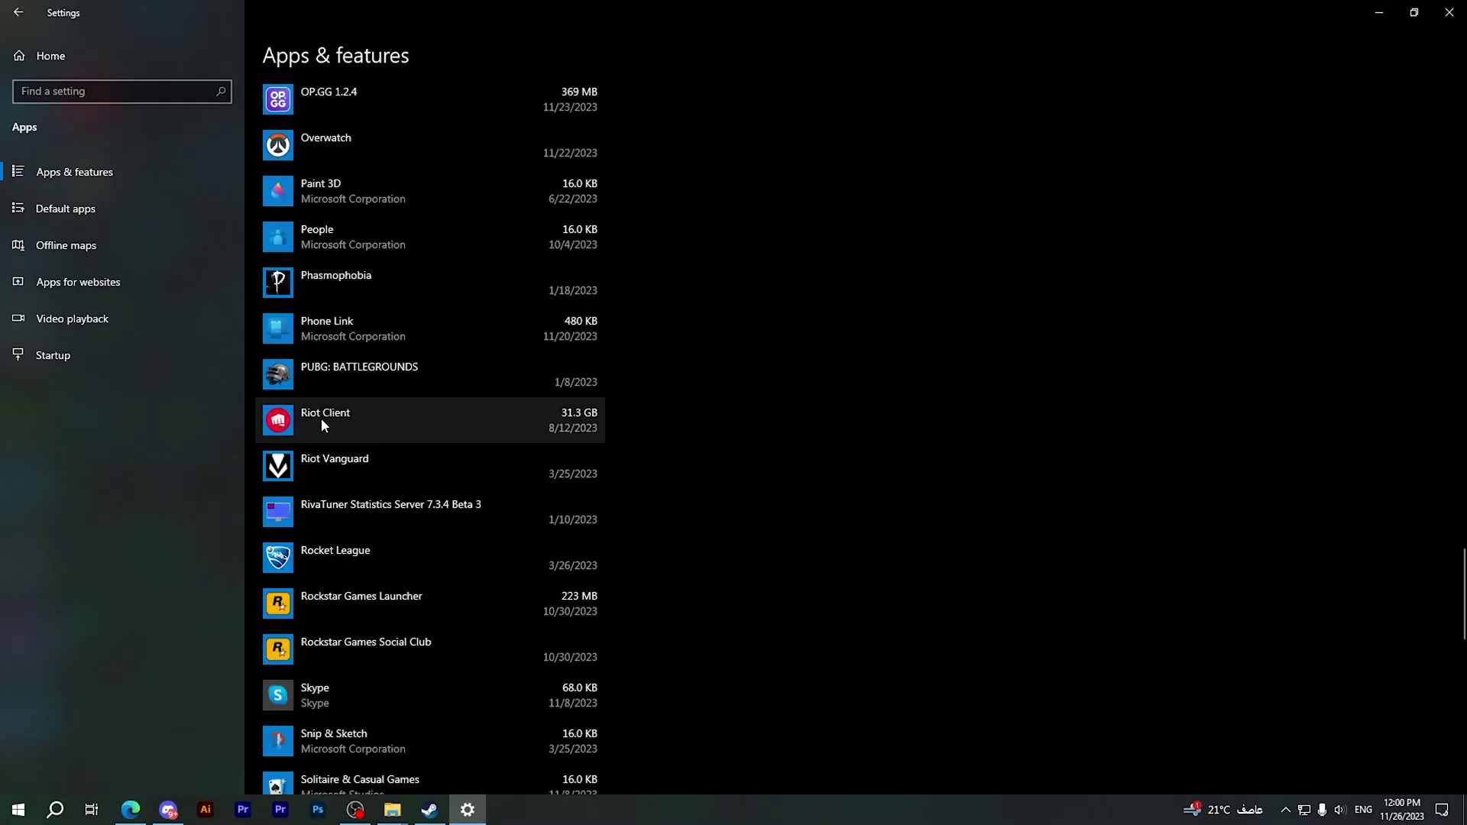
click(321, 425)
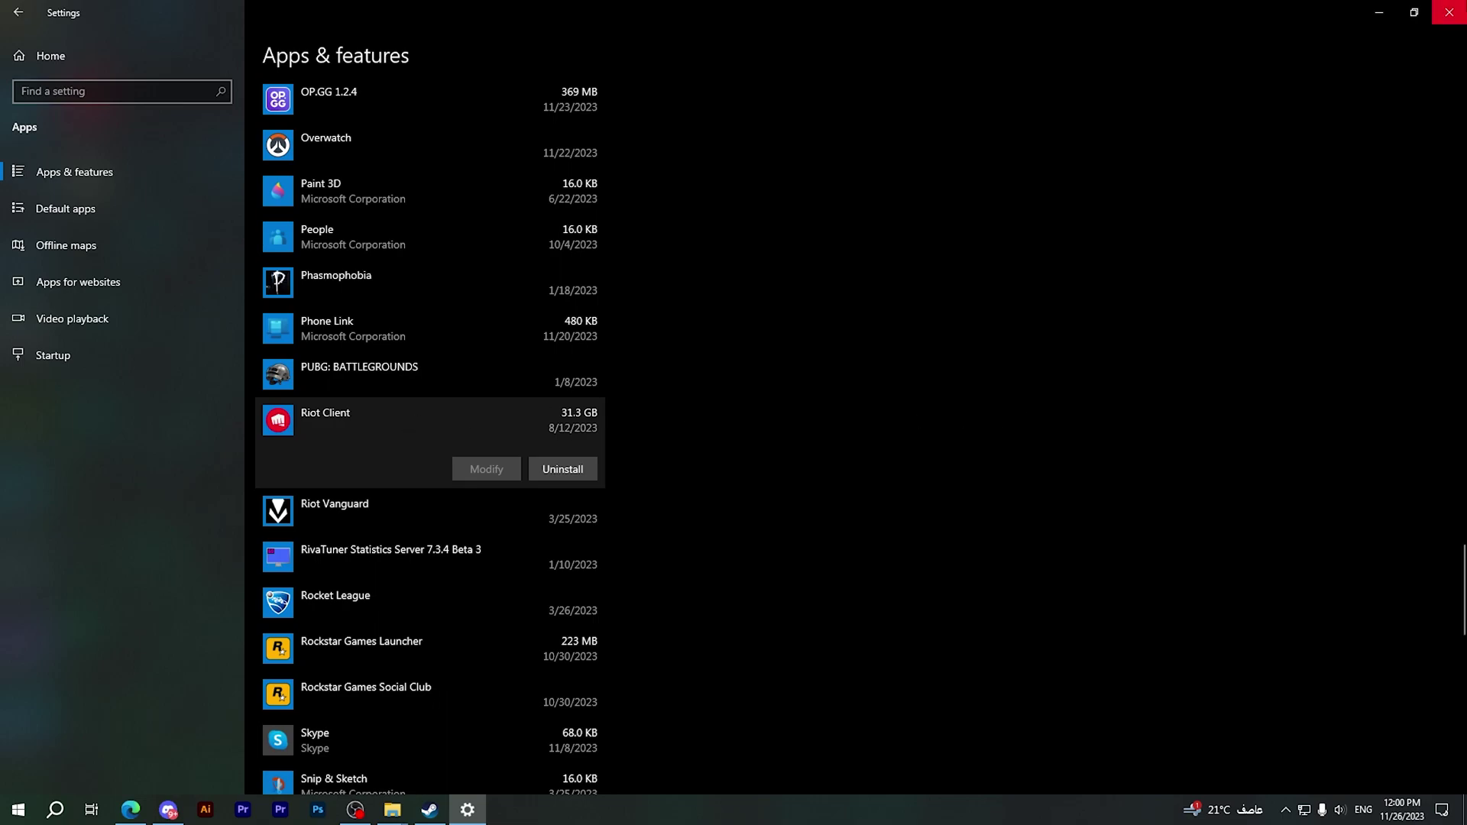
click(1448, 12)
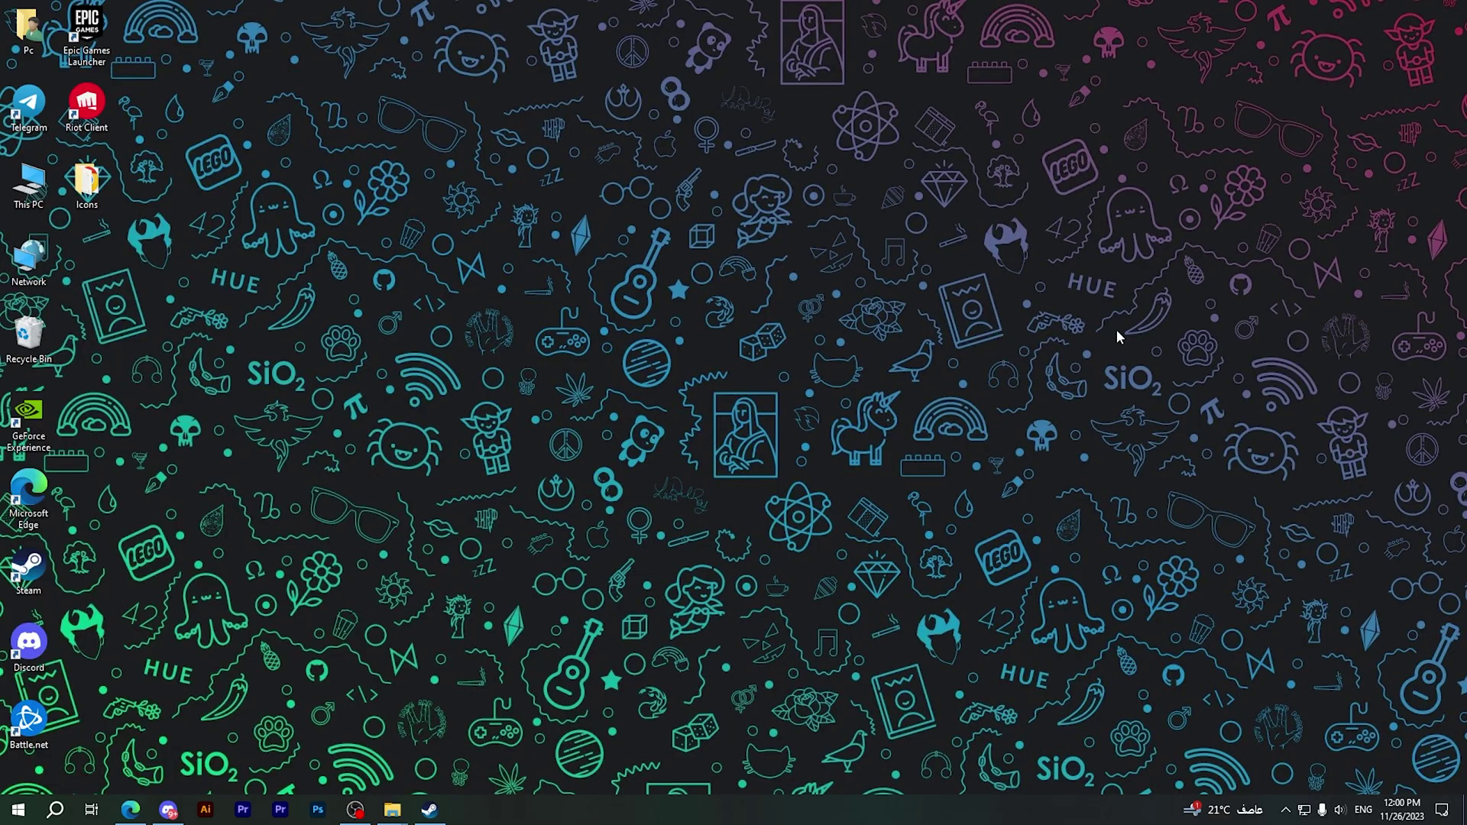